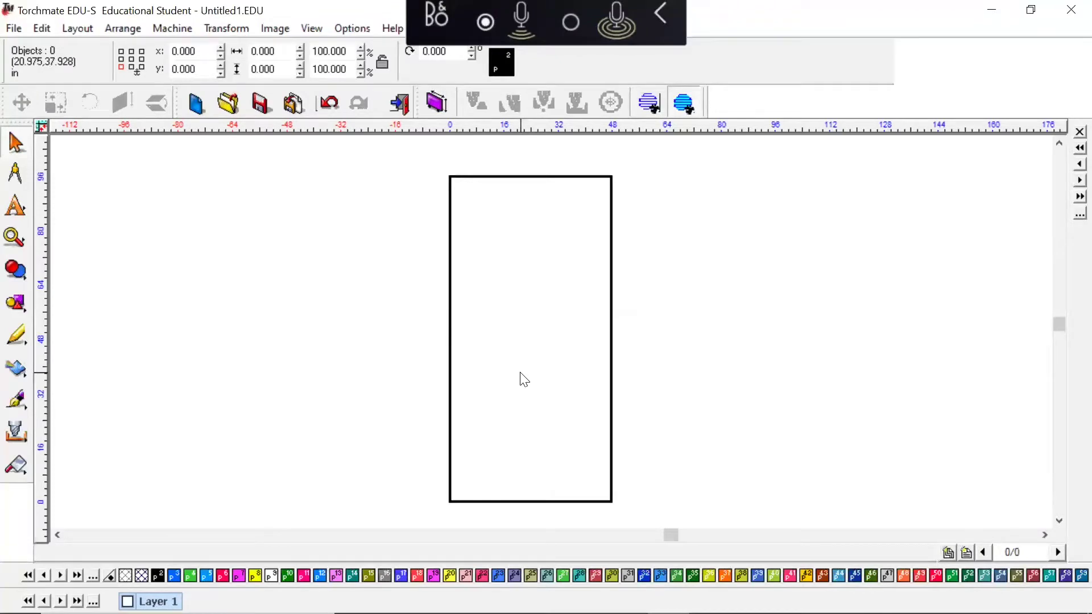
Switch to the Text tool and zoom in near the rectangle's lower-left corner
{"action": "left_click", "coordinate": [15, 206]}
{"action": "left_click", "coordinate": [68, 215]}
{"action": "scroll", "coordinate": [482, 484], "scroll_direction": "up", "scroll_amount": 3}
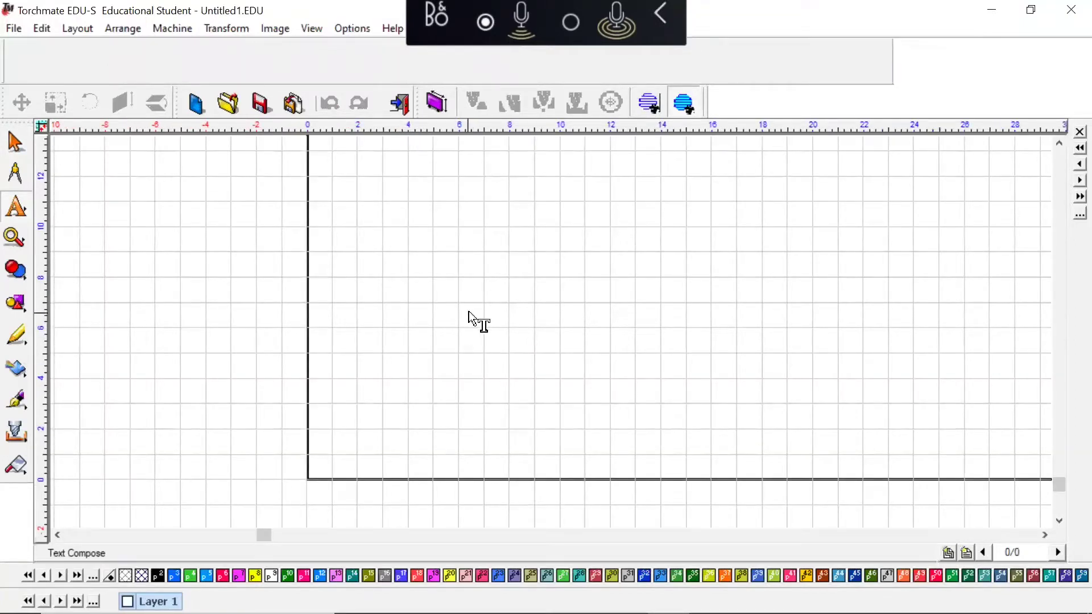
Choose Text Compose and place the text insertion point on the canvas
{"action": "left_click", "coordinate": [21, 213]}
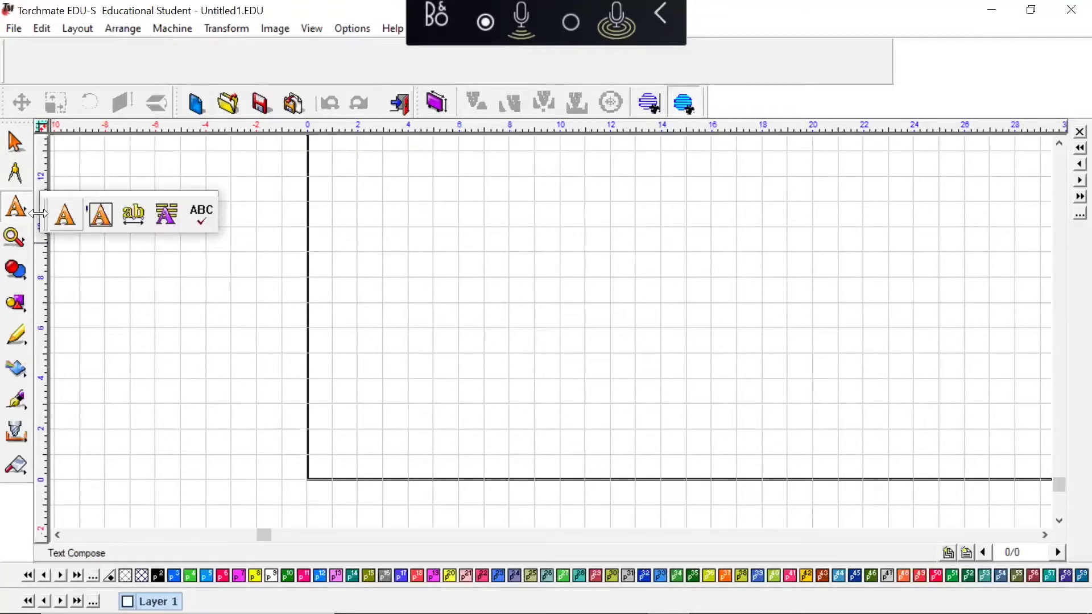
{"action": "left_click", "coordinate": [78, 222]}
{"action": "left_click", "coordinate": [522, 309]}
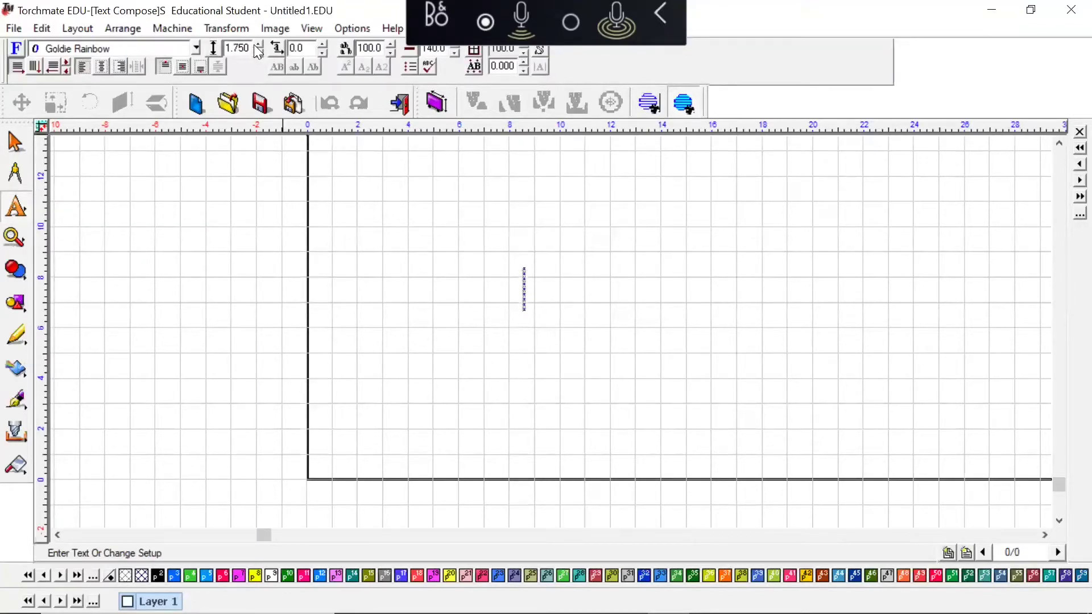
Set the text height to 5.000 and the font to Amarillo script
{"action": "left_click_drag", "start_coordinate": [255, 46], "coordinate": [255, 45]}
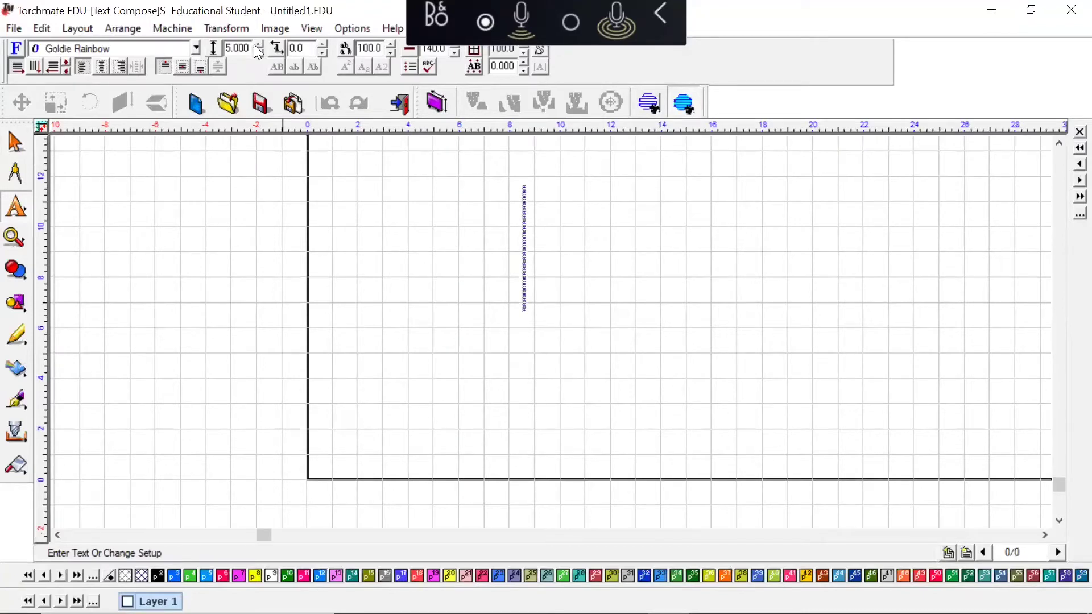
{"action": "left_click", "coordinate": [196, 47]}
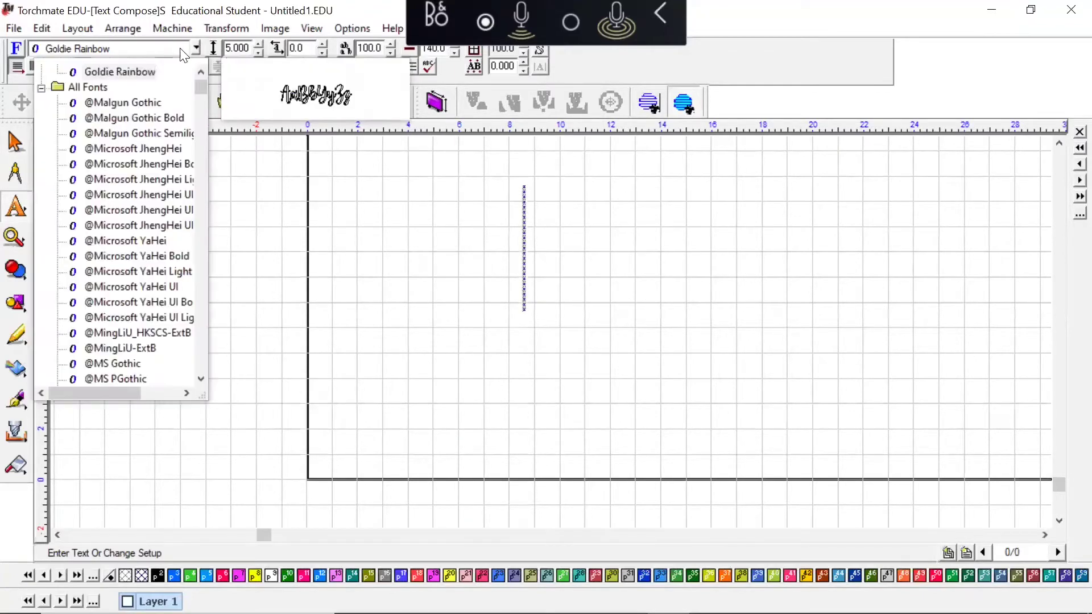
{"action": "scroll", "coordinate": [137, 317], "scroll_direction": "down", "scroll_amount": 20}
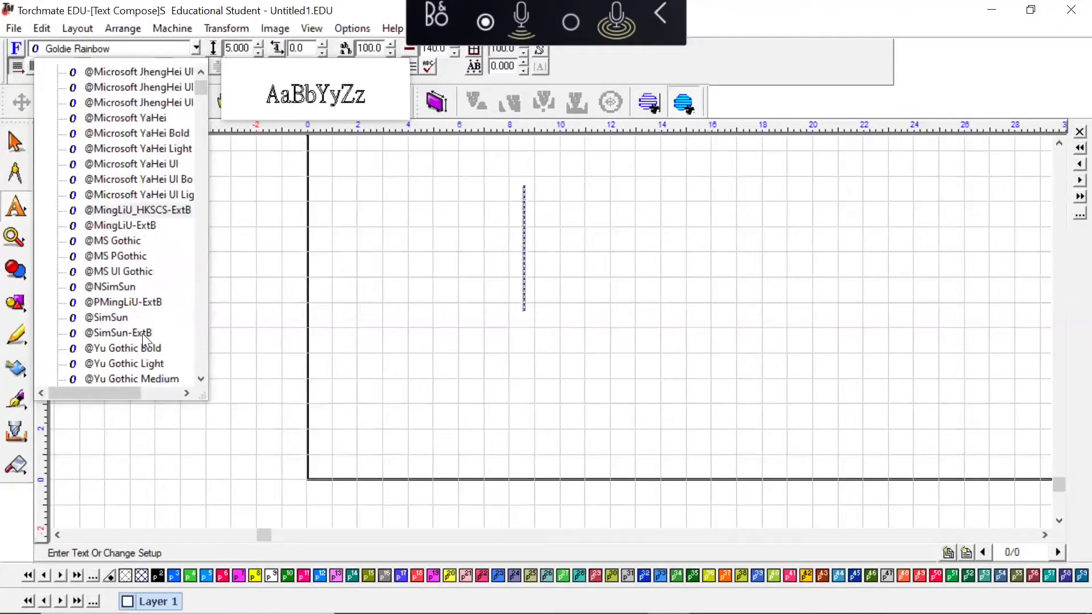
{"action": "scroll", "coordinate": [133, 315], "scroll_direction": "down", "scroll_amount": 20}
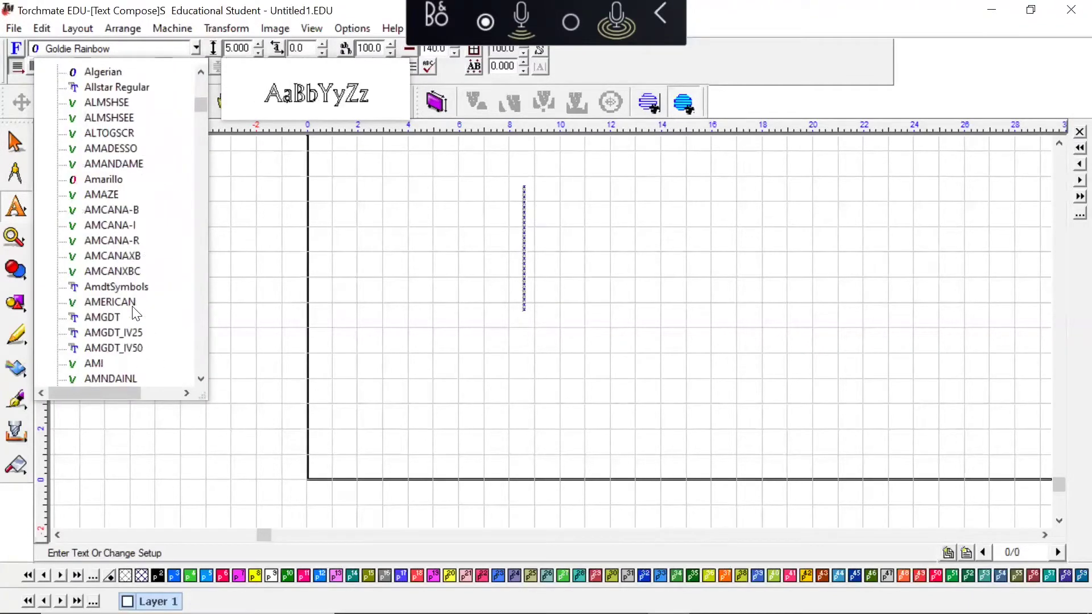
{"action": "left_click", "coordinate": [114, 178]}
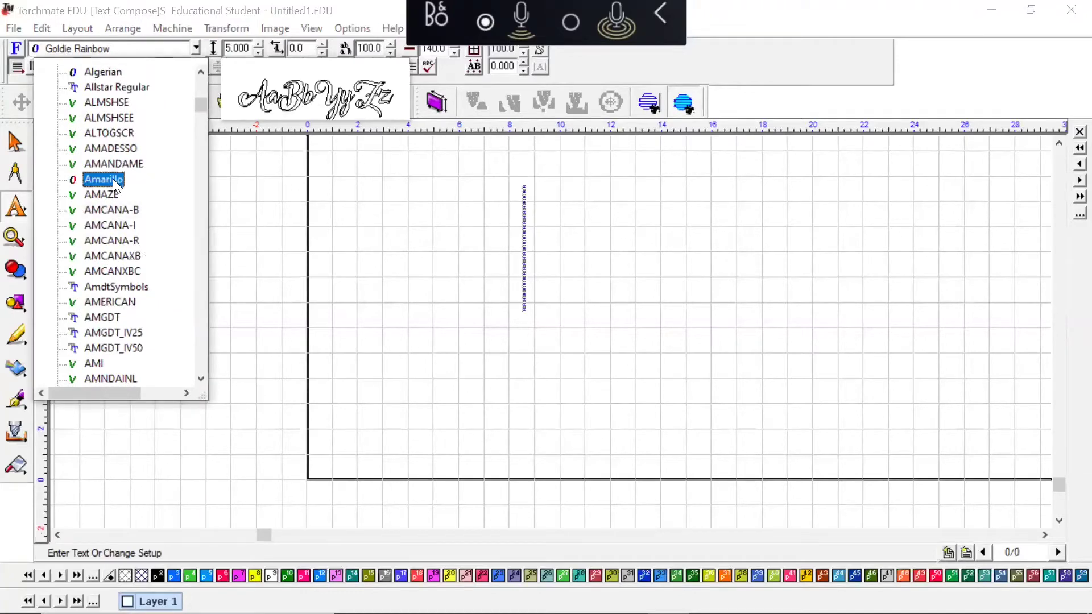
{"action": "left_click", "coordinate": [114, 179]}
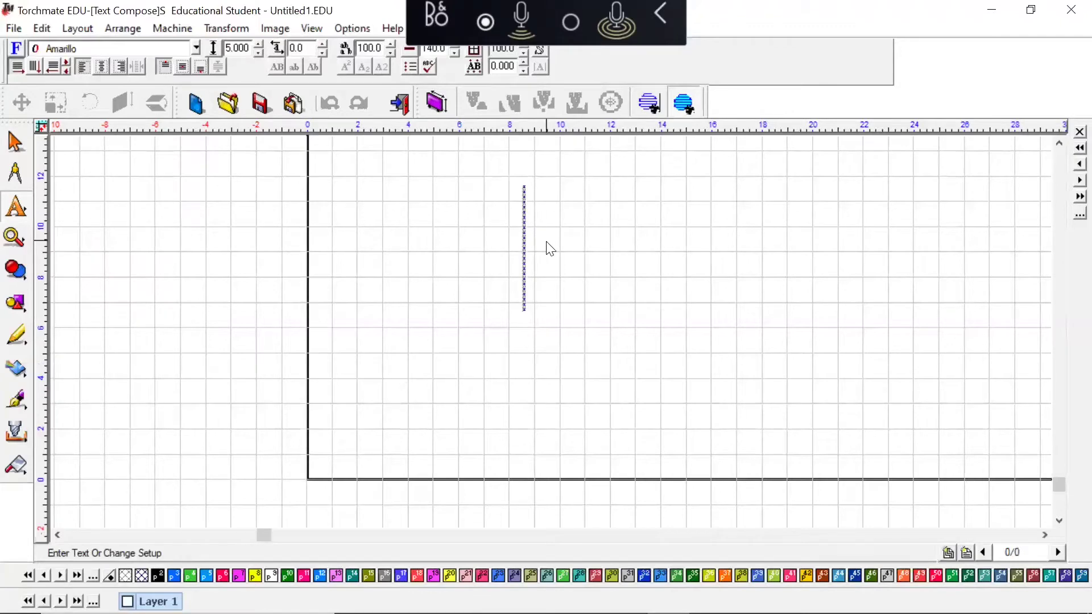
Type 'The Moneys' in Amarillo and finish it as one text object, 40.964 by 10.799 in
{"action": "type", "text": "The"}
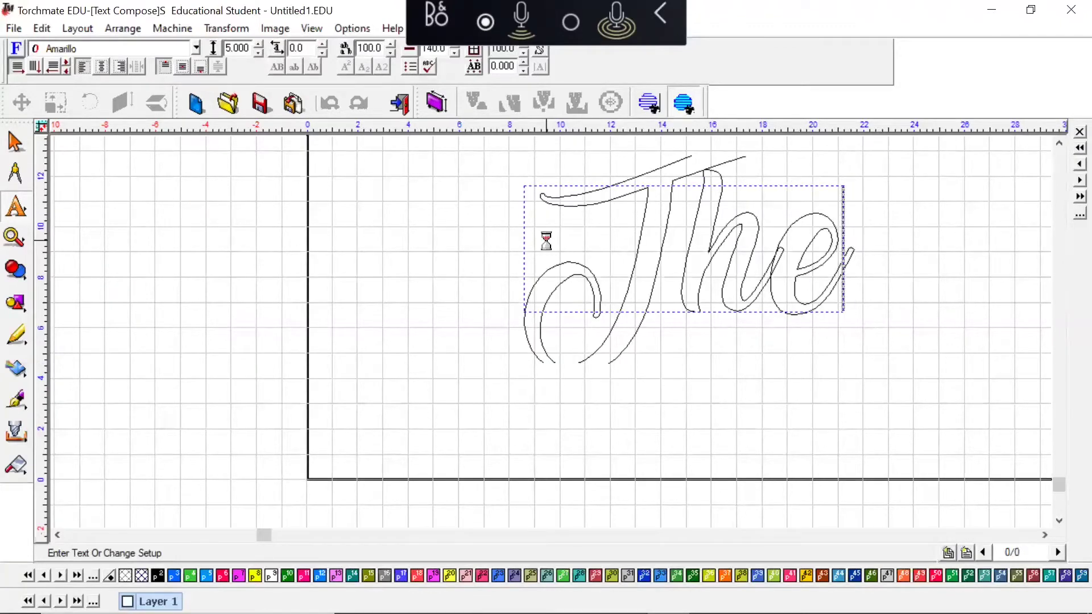
{"action": "type", "text": " Moneys"}
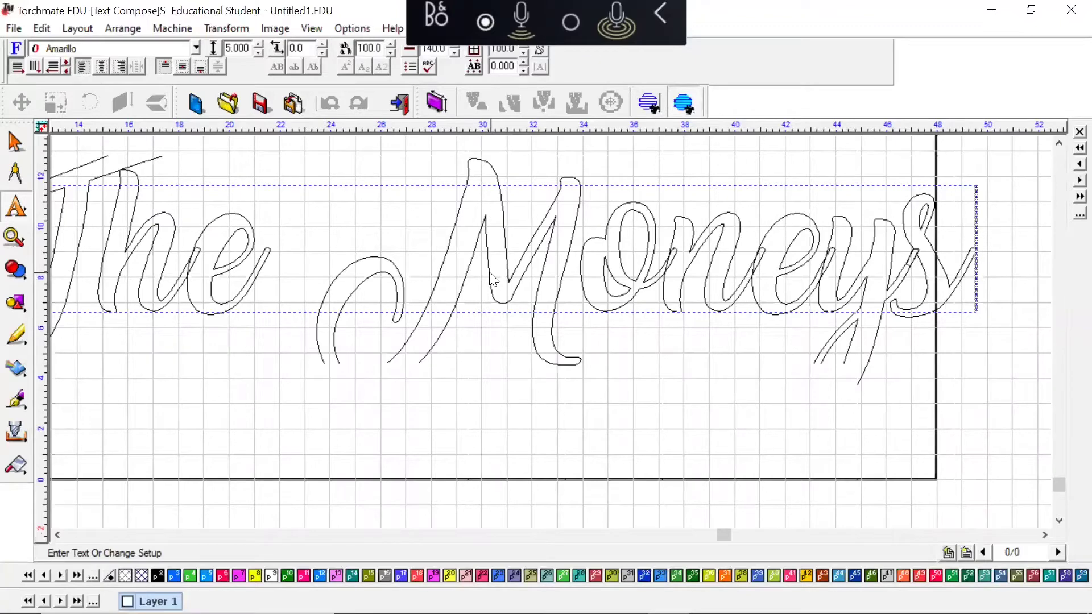
{"action": "scroll", "coordinate": [554, 335], "scroll_direction": "down", "scroll_amount": 3}
{"action": "scroll", "coordinate": [554, 335], "scroll_direction": "up", "scroll_amount": 3}
{"action": "scroll", "coordinate": [555, 336], "scroll_direction": "down", "scroll_amount": 3}
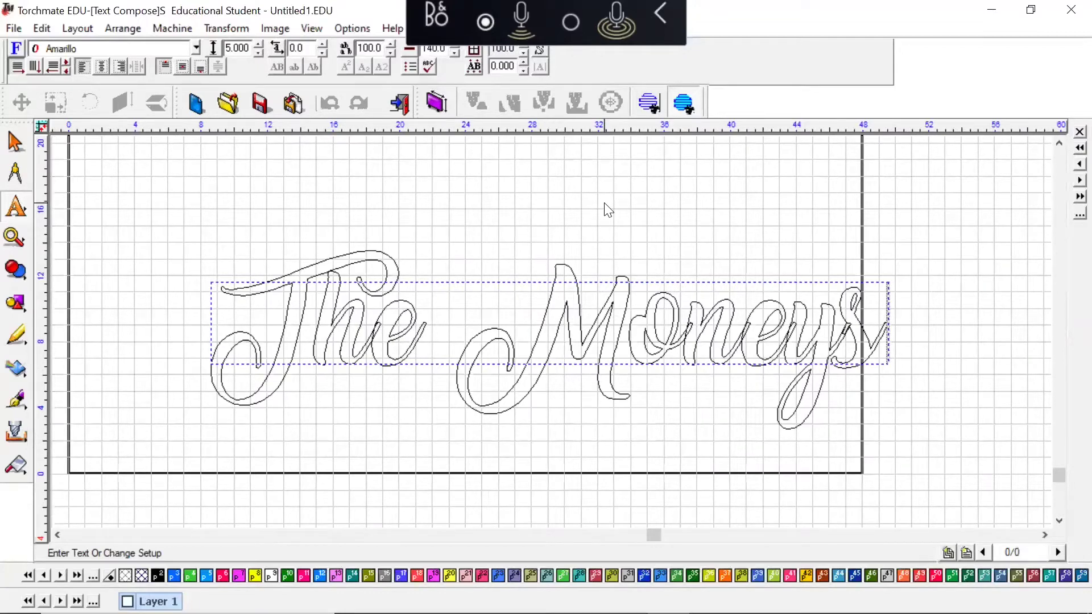
{"action": "key", "text": "Escape"}
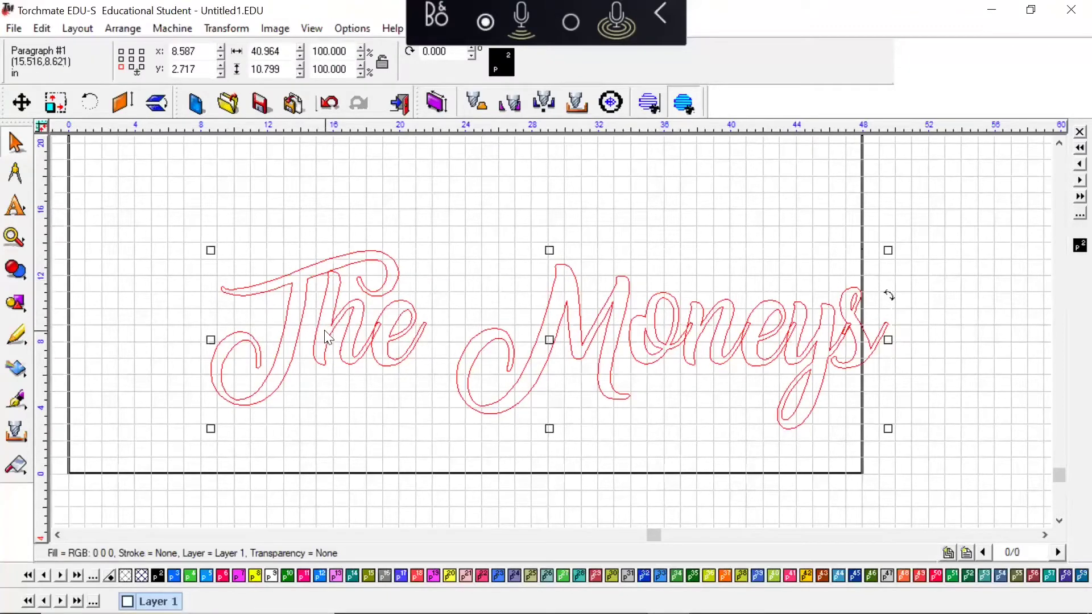
{"action": "double_click", "coordinate": [648, 330]}
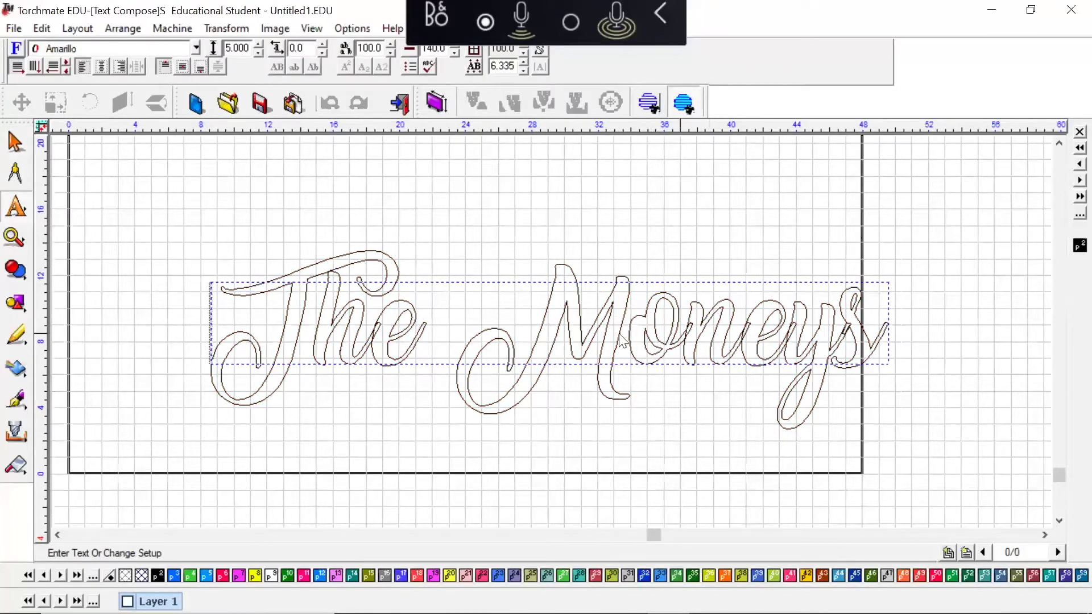
{"action": "left_click", "coordinate": [816, 356]}
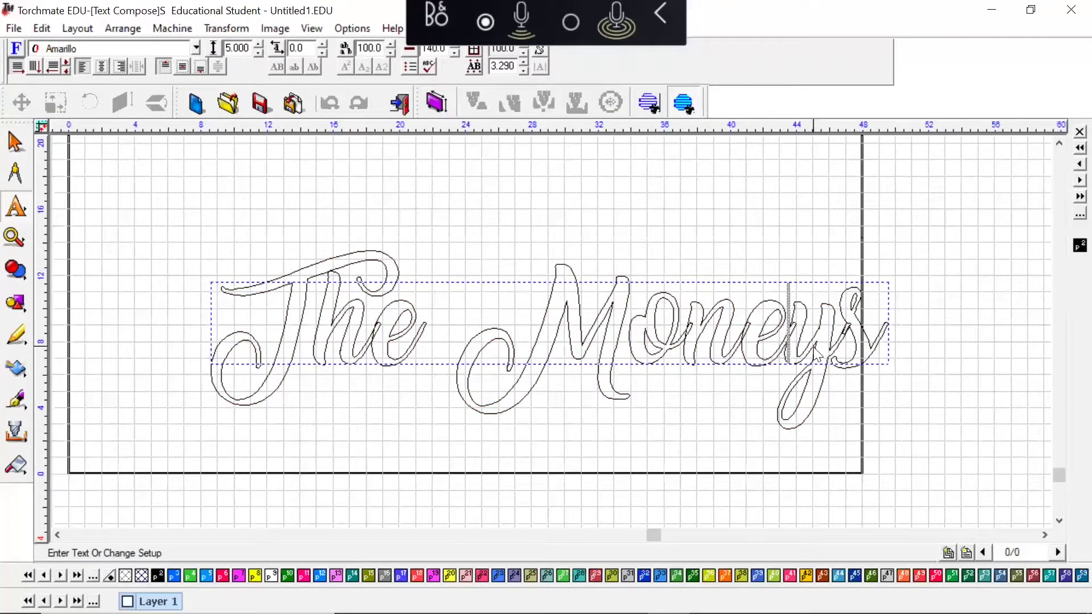
{"action": "left_click", "coordinate": [682, 358]}
{"action": "left_click", "coordinate": [360, 335]}
{"action": "left_click_drag", "start_coordinate": [888, 335], "coordinate": [521, 327]}
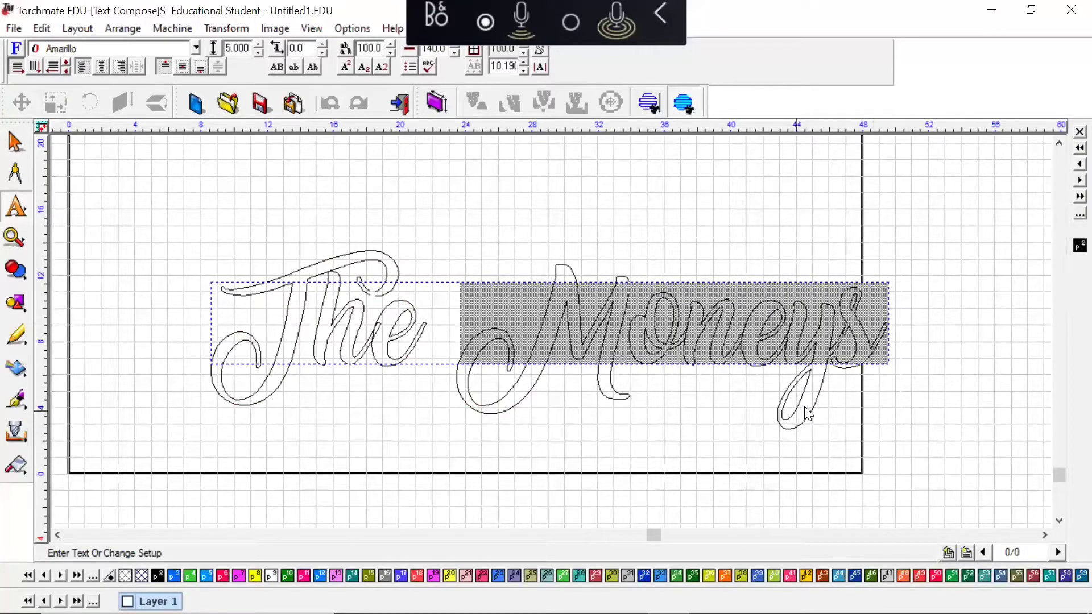
{"action": "left_click_drag", "start_coordinate": [869, 316], "coordinate": [528, 314]}
{"action": "left_click", "coordinate": [196, 49]}
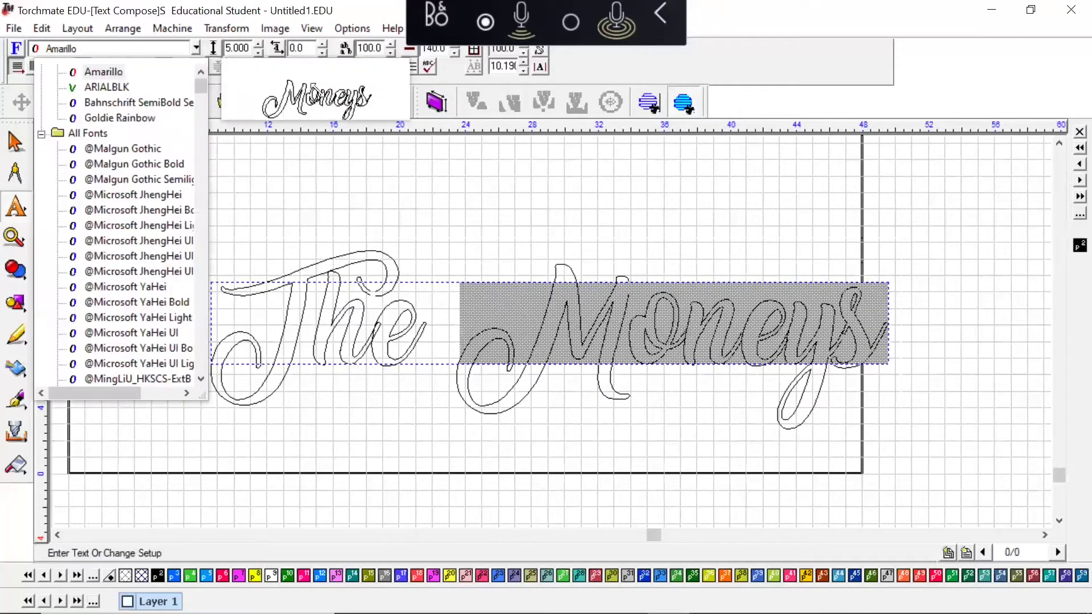
{"action": "left_click_drag", "start_coordinate": [406, 120], "coordinate": [680, 260]}
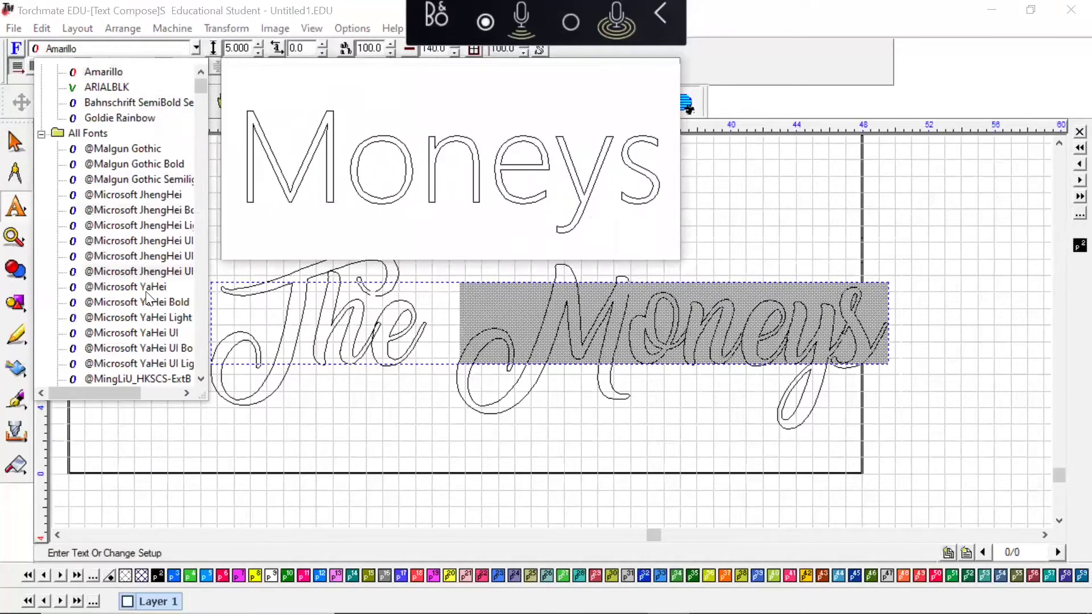
{"action": "scroll", "coordinate": [158, 313], "scroll_direction": "down", "scroll_amount": 5}
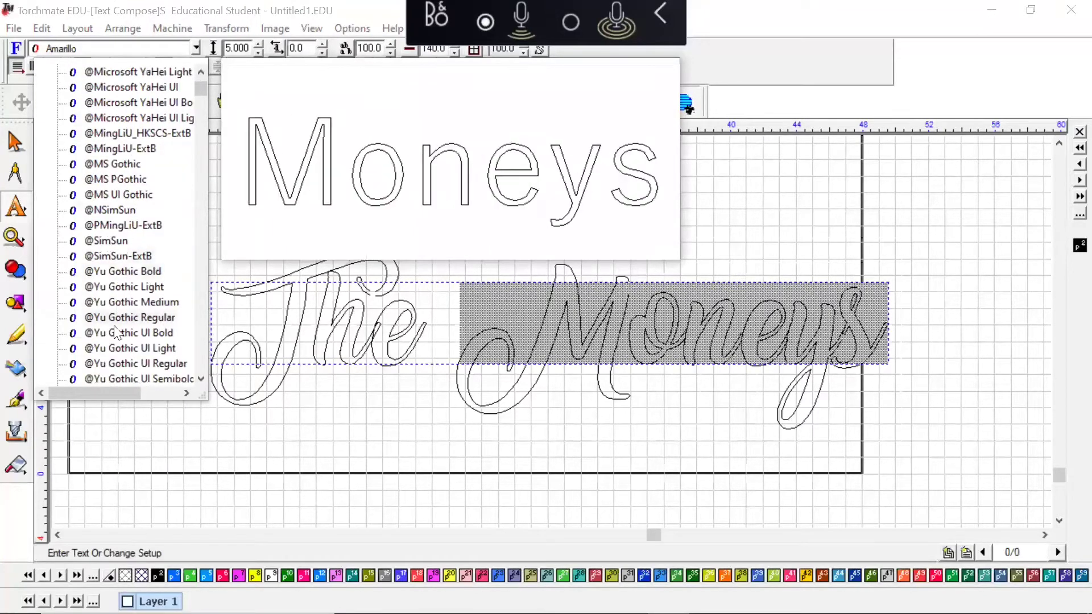
{"action": "scroll", "coordinate": [131, 381], "scroll_direction": "down", "scroll_amount": 6}
{"action": "scroll", "coordinate": [139, 378], "scroll_direction": "down", "scroll_amount": 7}
{"action": "scroll", "coordinate": [141, 376], "scroll_direction": "down", "scroll_amount": 15}
{"action": "scroll", "coordinate": [143, 380], "scroll_direction": "down", "scroll_amount": 7}
{"action": "scroll", "coordinate": [143, 380], "scroll_direction": "down", "scroll_amount": 4}
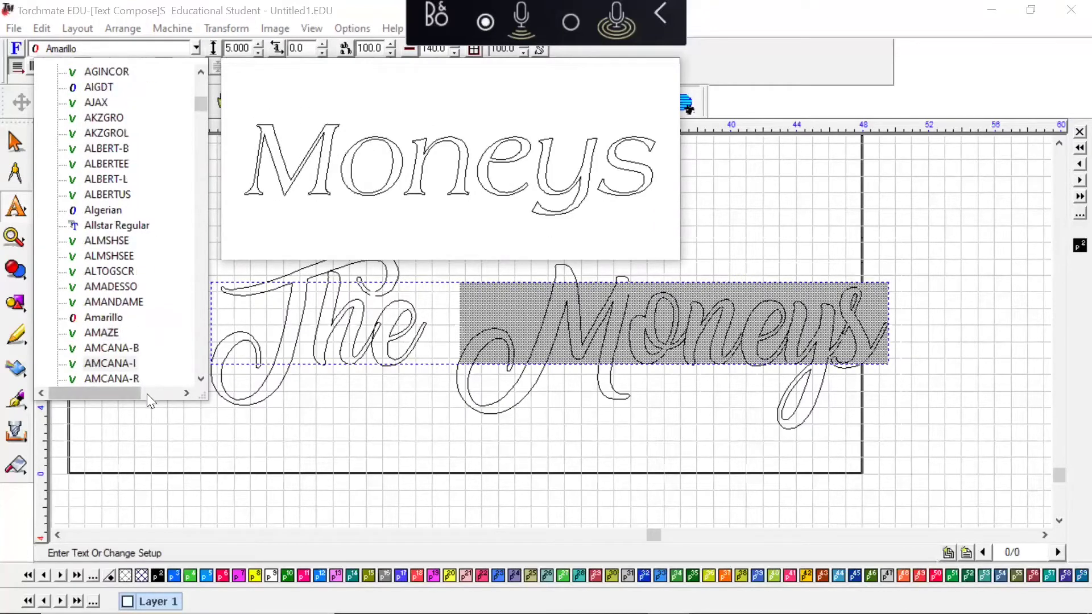
{"action": "scroll", "coordinate": [149, 382], "scroll_direction": "down", "scroll_amount": 5}
{"action": "scroll", "coordinate": [150, 368], "scroll_direction": "down", "scroll_amount": 5}
{"action": "left_click", "coordinate": [496, 475]}
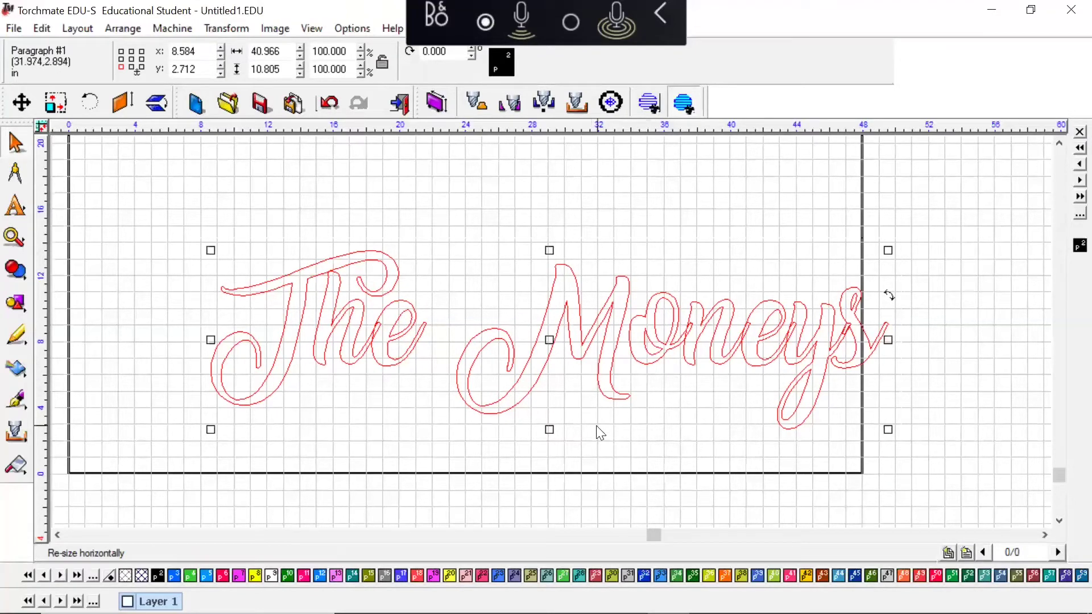
Drag 'The Moneys' left and up inside the rectangle, to x 1.224, y 4.199
{"action": "left_click_drag", "start_coordinate": [546, 340], "coordinate": [424, 316]}
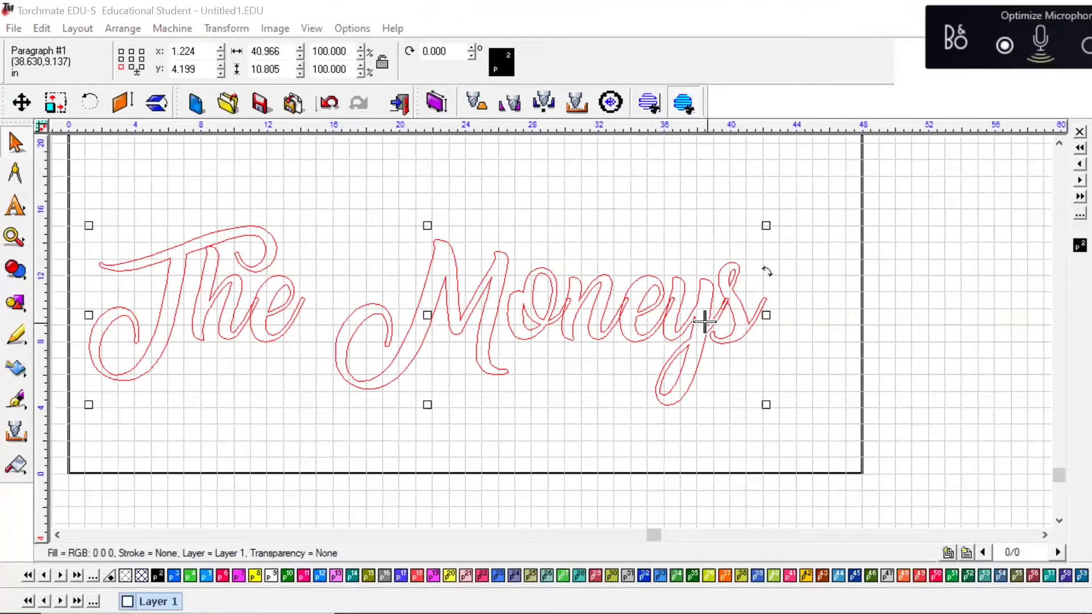
{"action": "scroll", "coordinate": [571, 304], "scroll_direction": "up", "scroll_amount": 5}
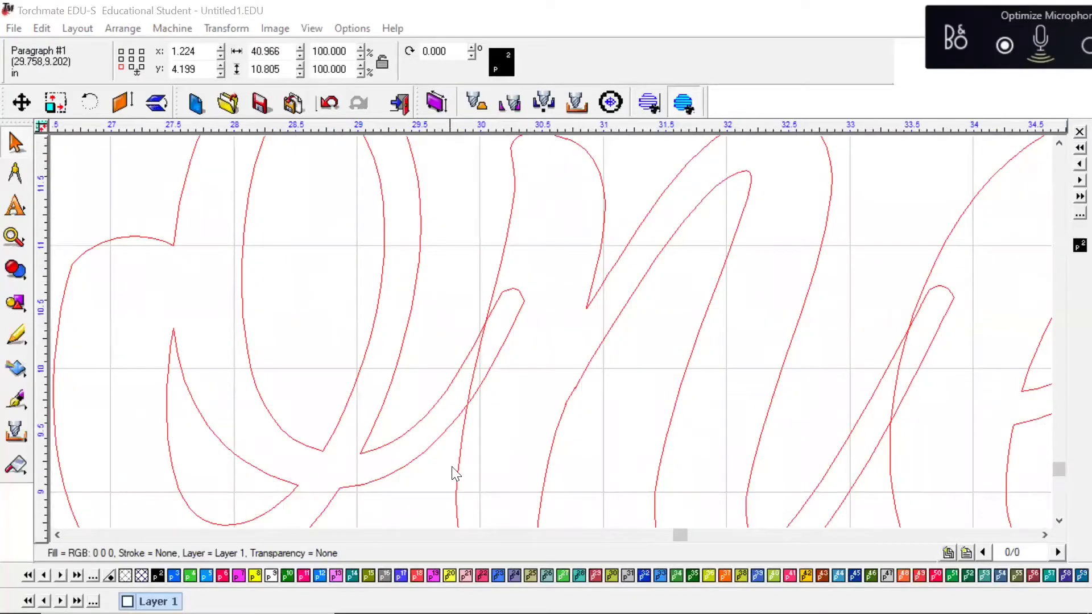
{"action": "scroll", "coordinate": [517, 307], "scroll_direction": "down", "scroll_amount": 5}
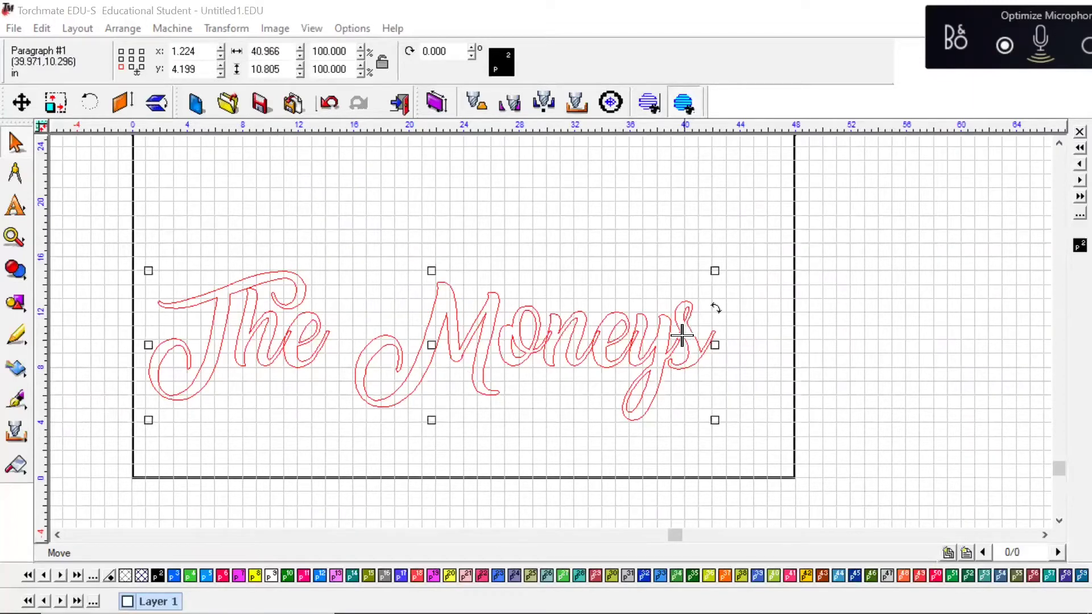
Convert the 'The Moneys' text into separate graphic letter outlines
{"action": "left_click", "coordinate": [127, 31]}
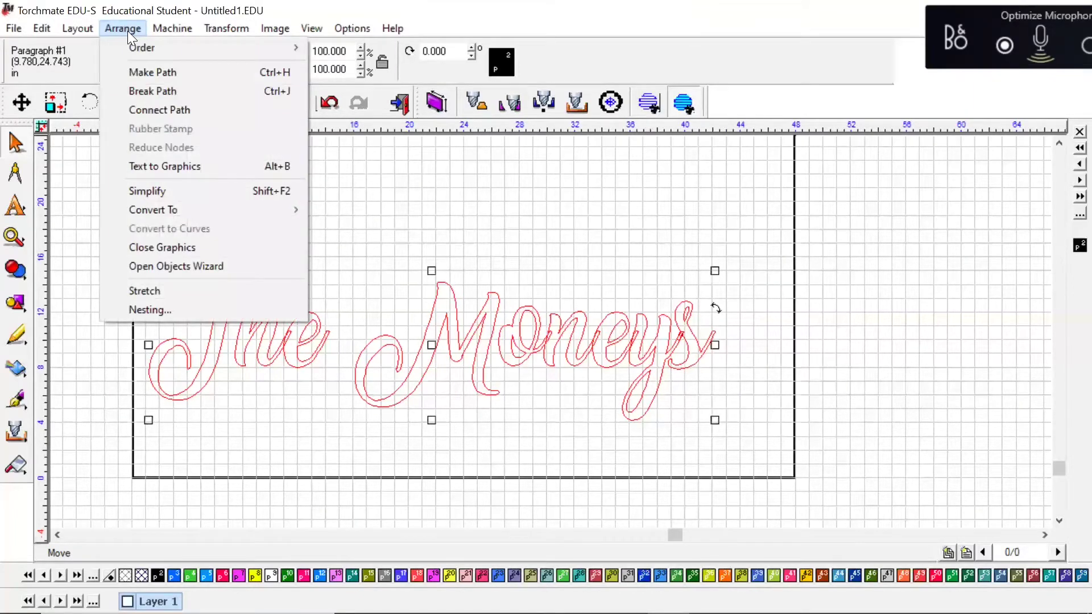
{"action": "left_click", "coordinate": [208, 170]}
{"action": "left_click", "coordinate": [530, 435]}
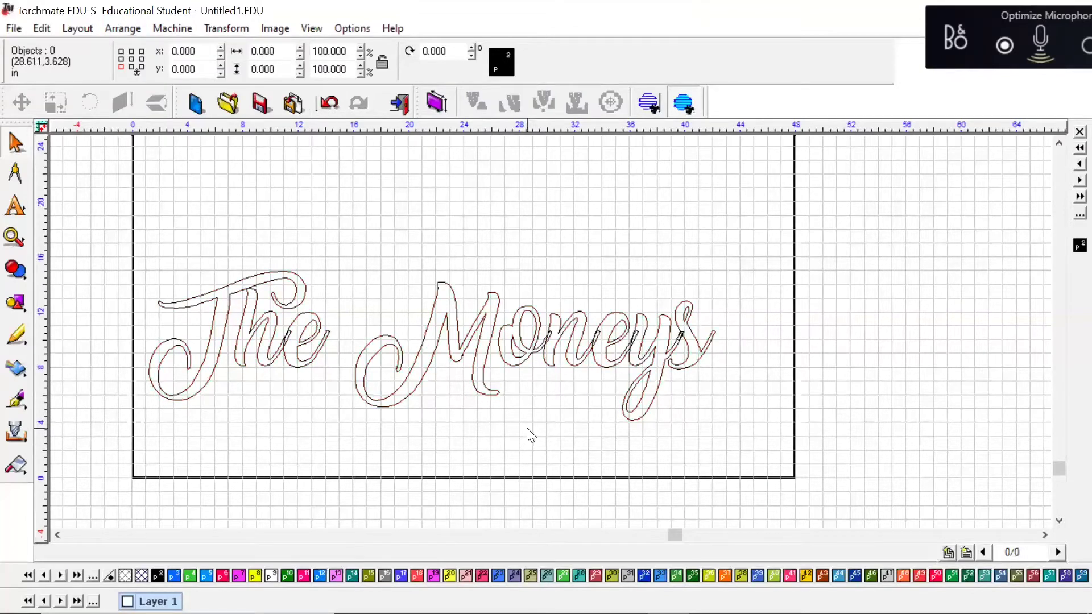
Select the y, n, e and T letter outlines in turn, then clear the selection
{"action": "left_click", "coordinate": [633, 340]}
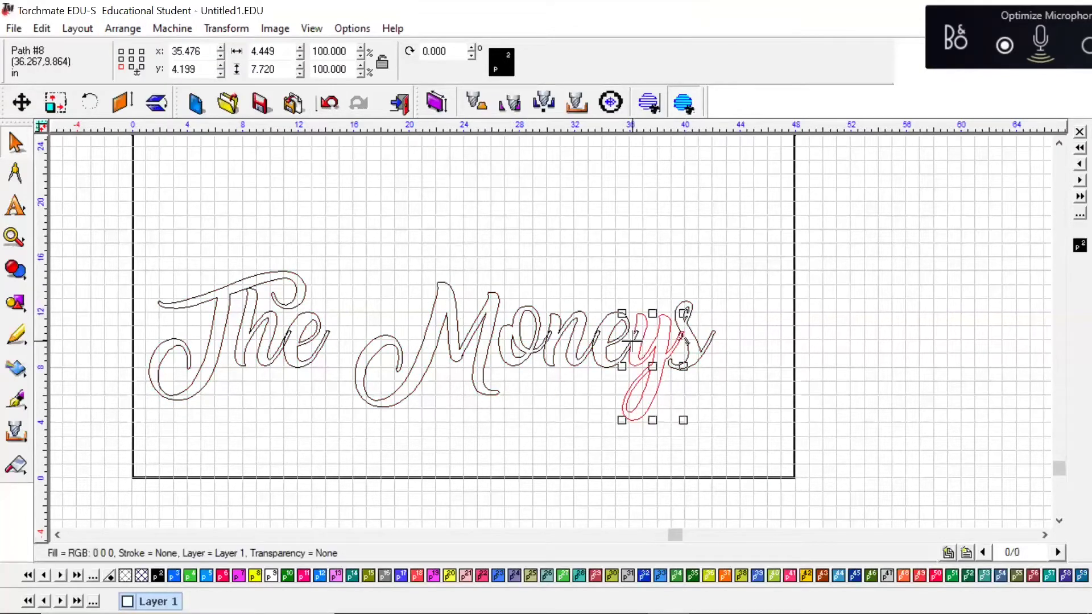
{"action": "left_click", "coordinate": [578, 350]}
{"action": "left_click", "coordinate": [560, 344]}
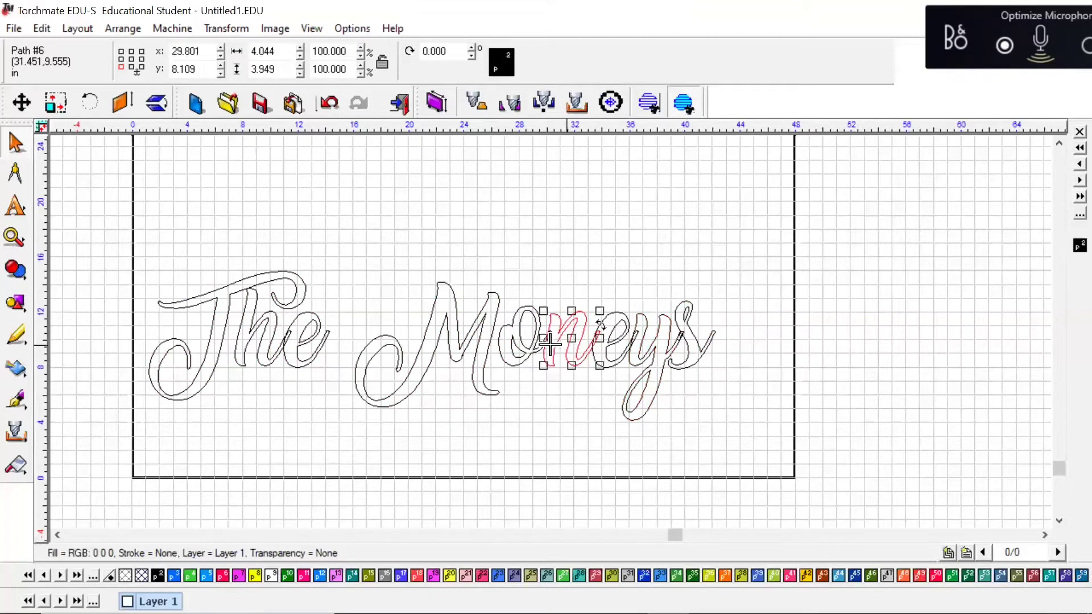
{"action": "left_click", "coordinate": [489, 335]}
{"action": "left_click", "coordinate": [312, 319]}
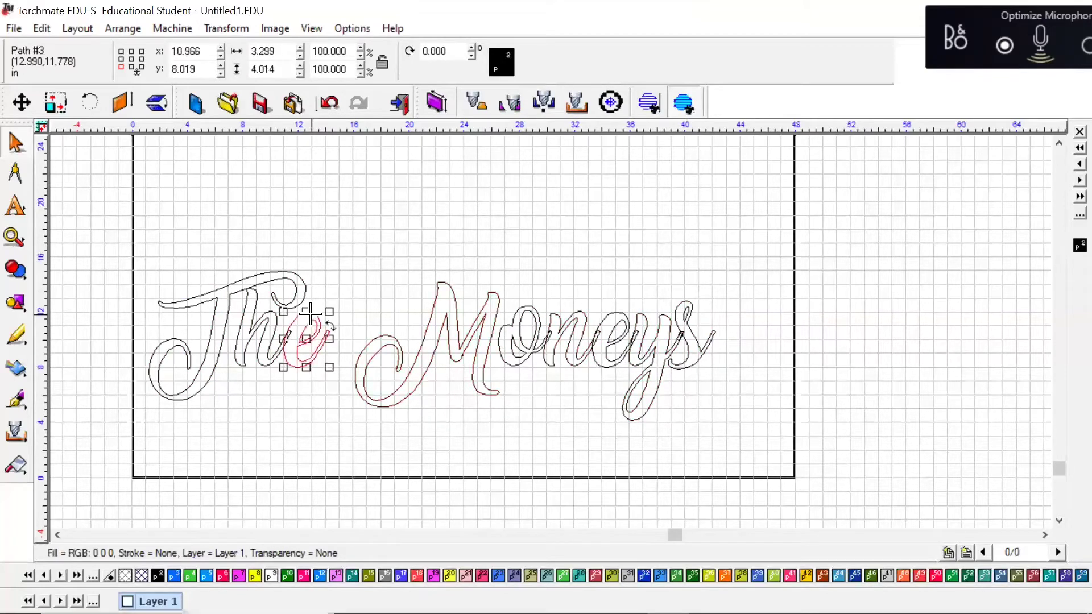
{"action": "left_click", "coordinate": [239, 290]}
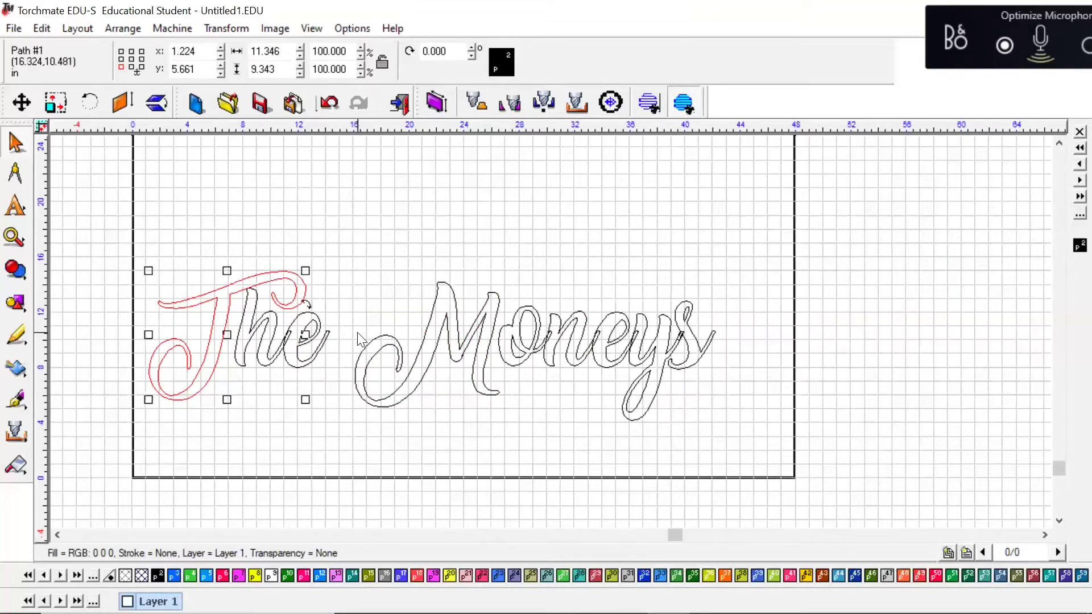
{"action": "left_click", "coordinate": [395, 342]}
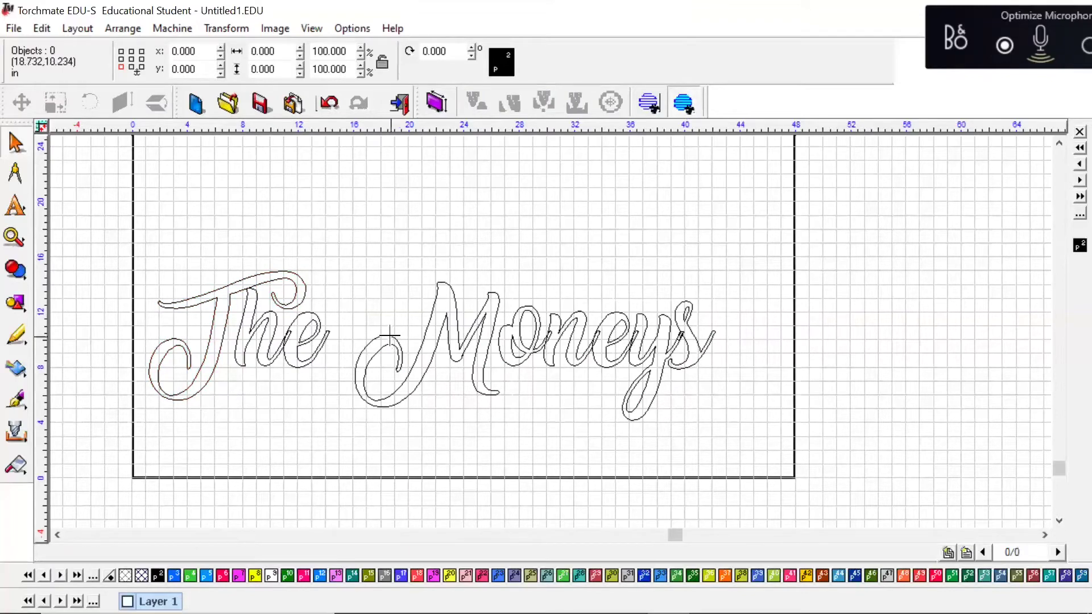
Enter node editing on the M, then leave it and deselect the M
{"action": "left_click", "coordinate": [391, 336]}
{"action": "scroll", "coordinate": [550, 324], "scroll_direction": "up", "scroll_amount": 5}
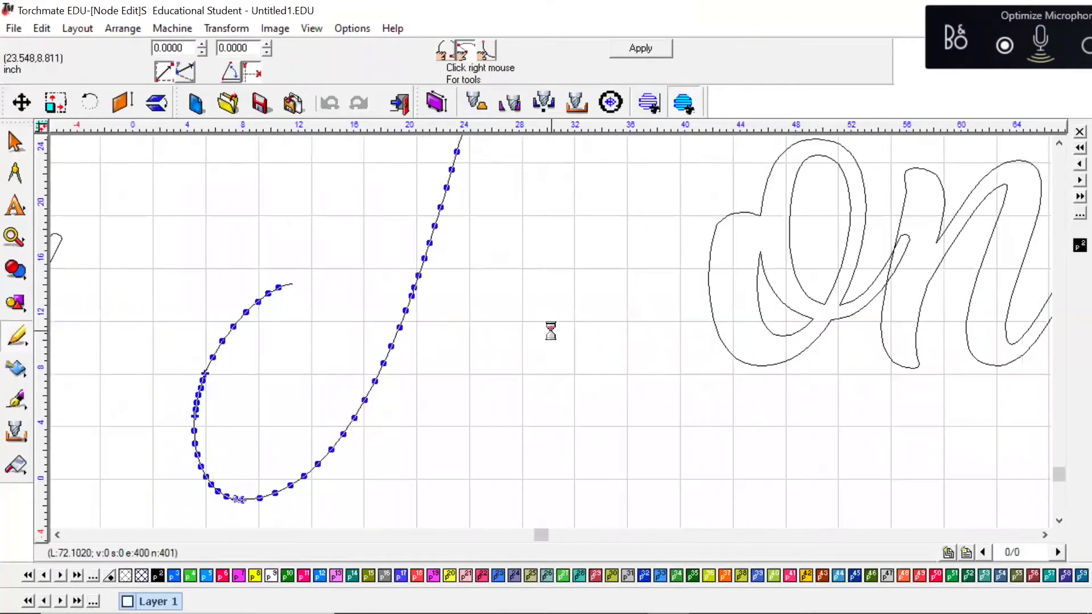
{"action": "scroll", "coordinate": [550, 330], "scroll_direction": "down", "scroll_amount": 3}
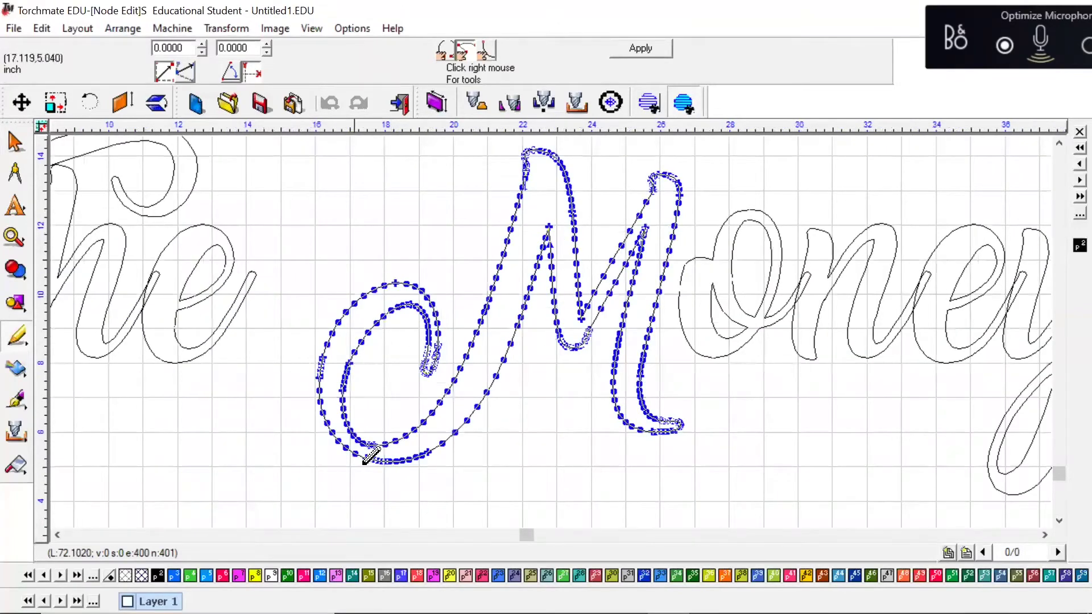
{"action": "left_click", "coordinate": [640, 48]}
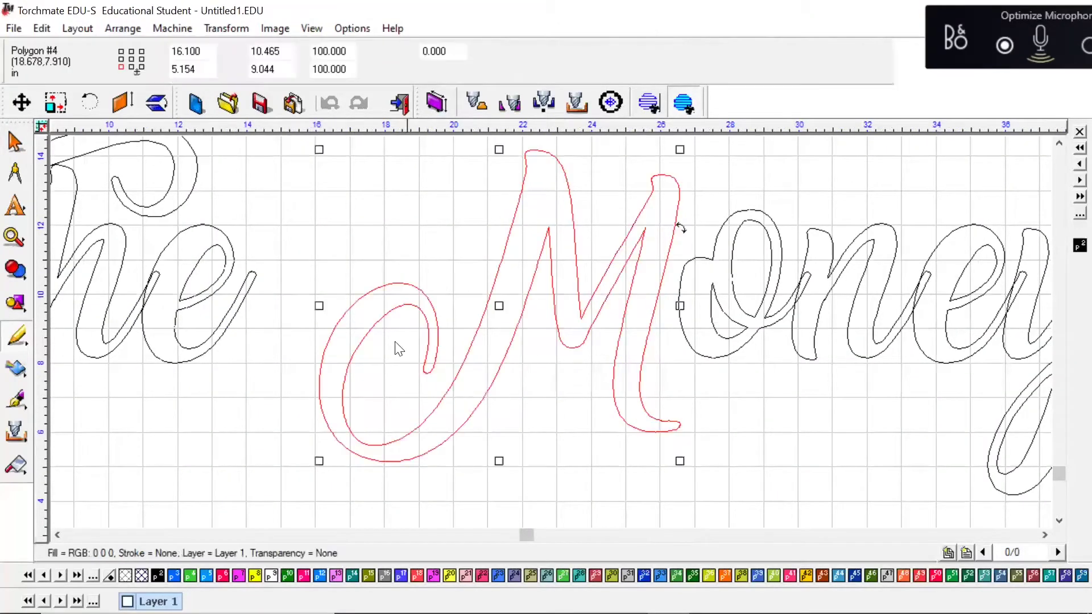
{"action": "left_click", "coordinate": [551, 384]}
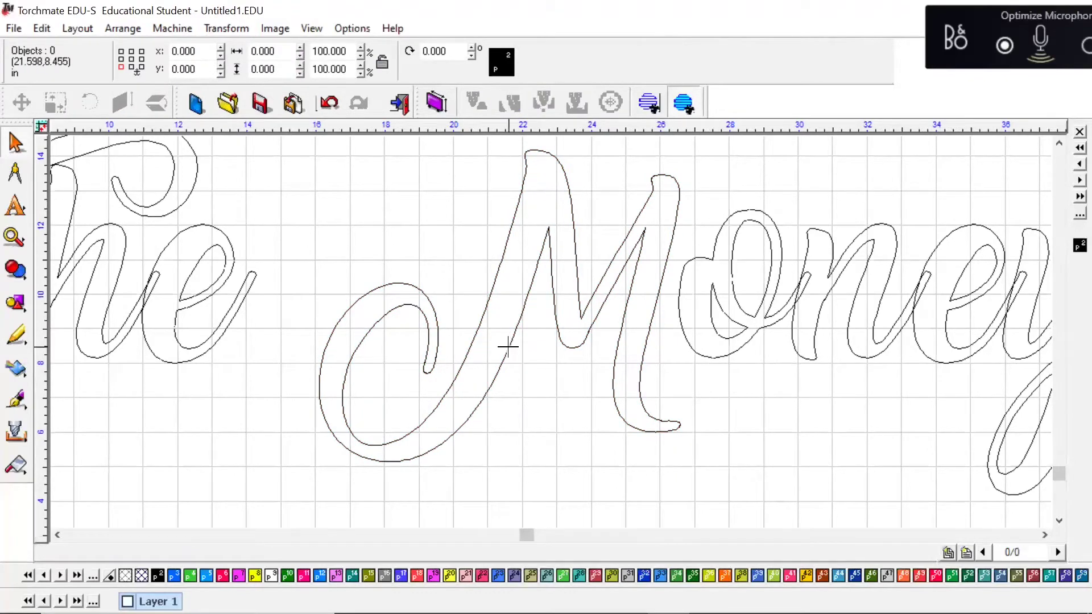
Reopen the M in Node Edit, apply the node changes, and deselect it
{"action": "left_click", "coordinate": [508, 348]}
{"action": "double_click", "coordinate": [510, 349]}
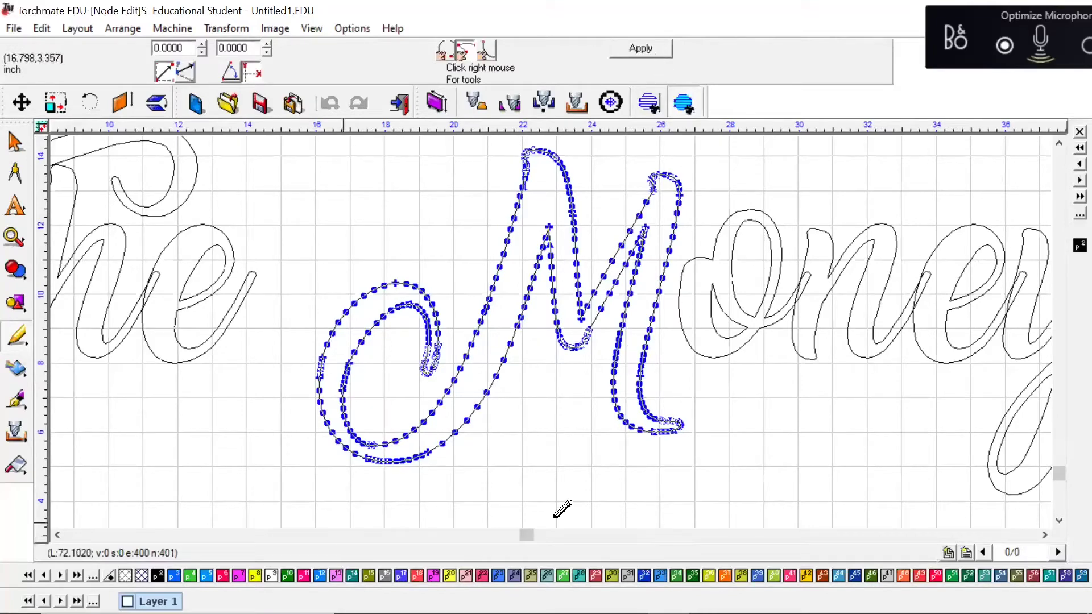
{"action": "left_click", "coordinate": [656, 50]}
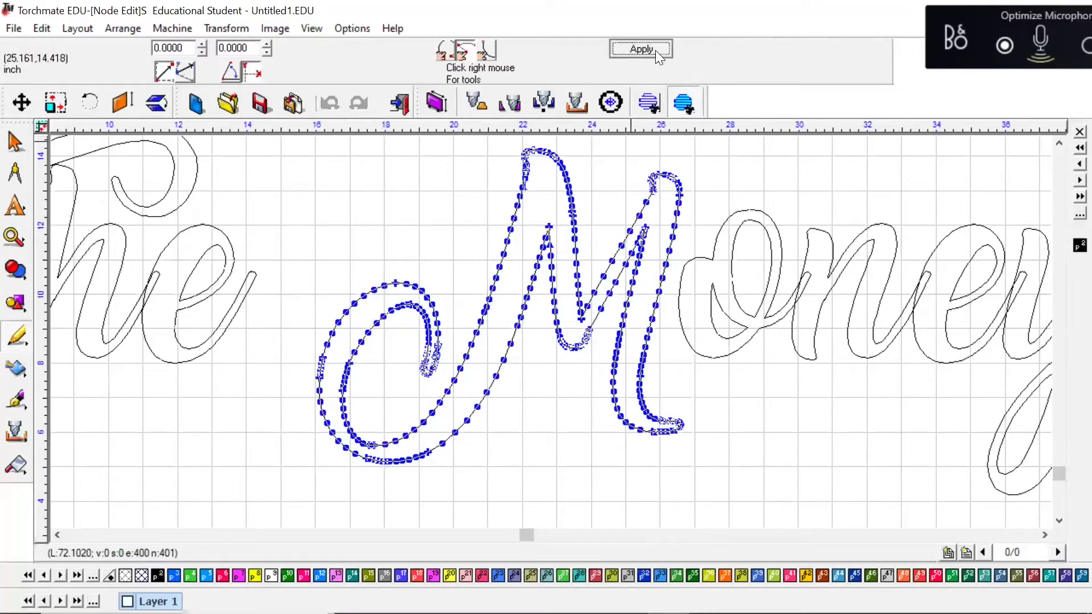
{"action": "left_click", "coordinate": [581, 437]}
{"action": "scroll", "coordinate": [580, 369], "scroll_direction": "down", "scroll_amount": 2}
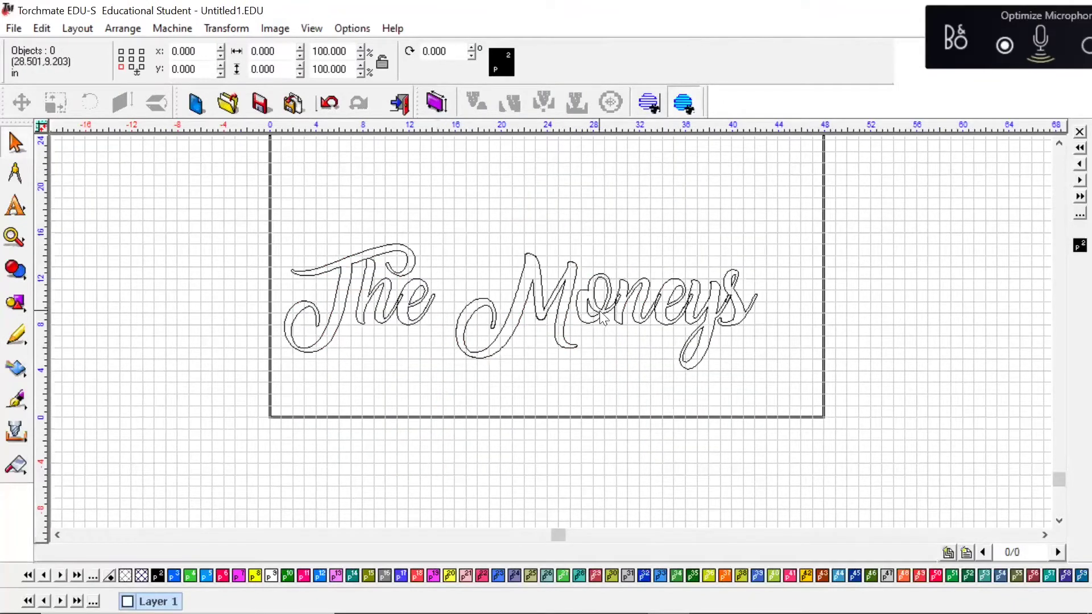
{"action": "scroll", "coordinate": [714, 318], "scroll_direction": "up", "scroll_amount": 2}
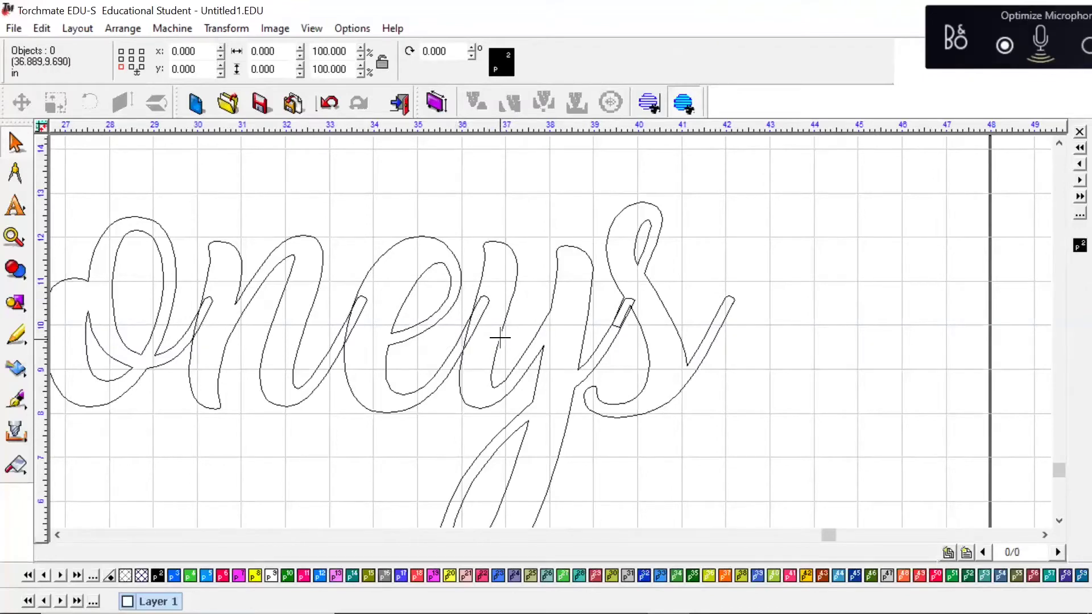
{"action": "scroll", "coordinate": [465, 348], "scroll_direction": "down", "scroll_amount": 3}
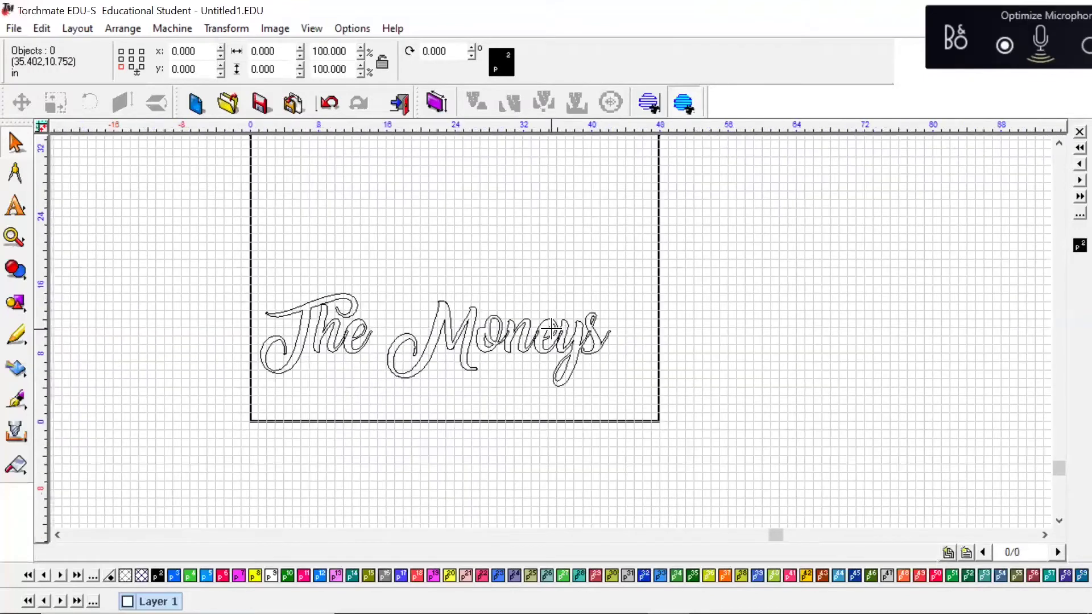
{"action": "scroll", "coordinate": [549, 327], "scroll_direction": "up", "scroll_amount": 1}
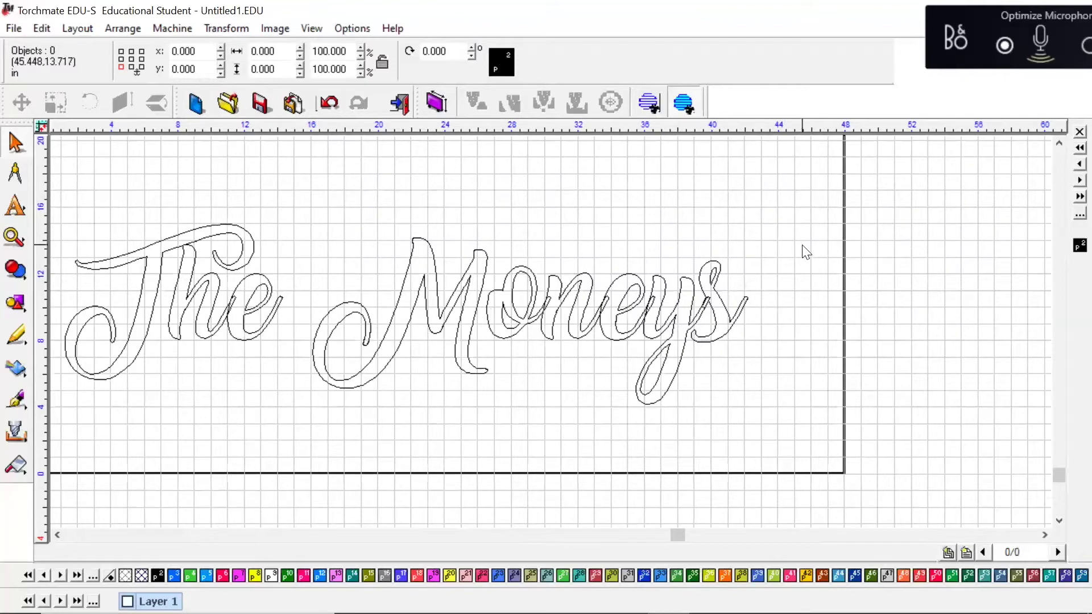
Select all five letters of 'oneys' together with a marquee
{"action": "left_click", "coordinate": [711, 310]}
{"action": "left_click", "coordinate": [675, 307]}
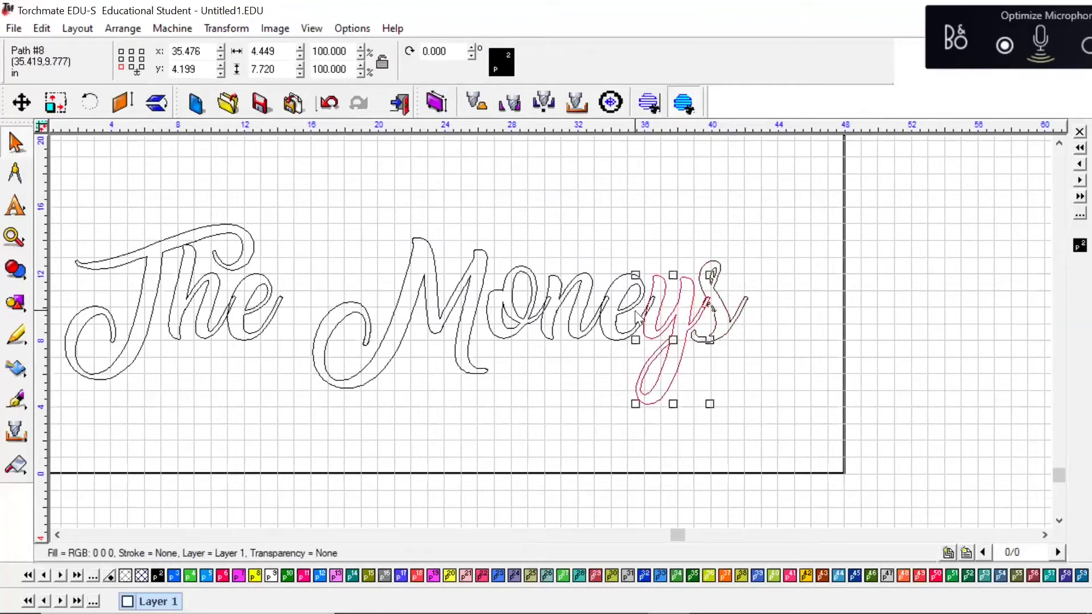
{"action": "left_click", "coordinate": [628, 308]}
{"action": "left_click", "coordinate": [585, 307]}
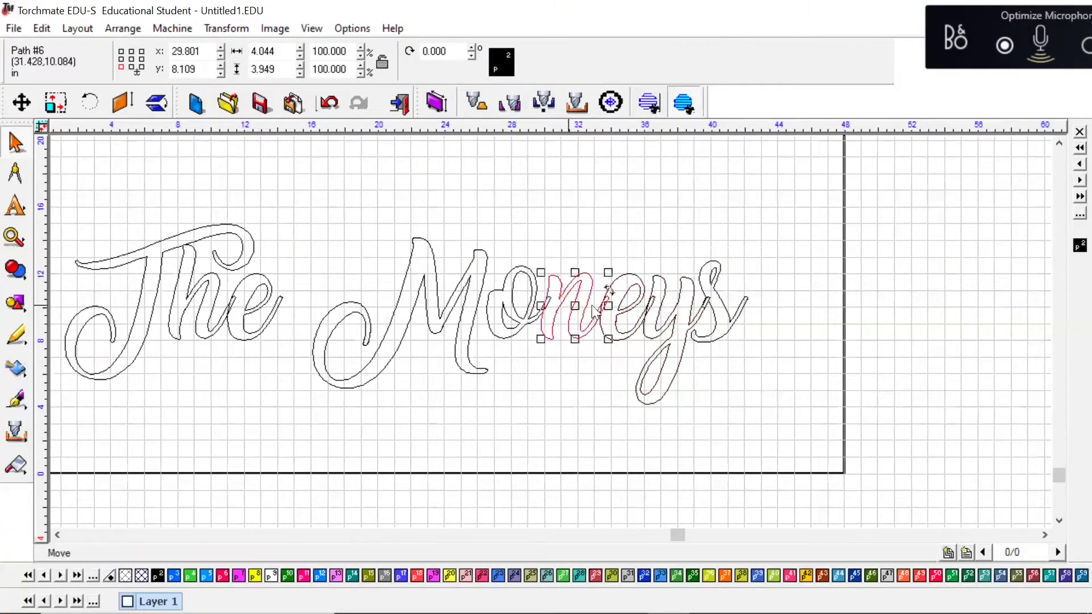
{"action": "left_click", "coordinate": [785, 321]}
{"action": "left_click", "coordinate": [732, 319]}
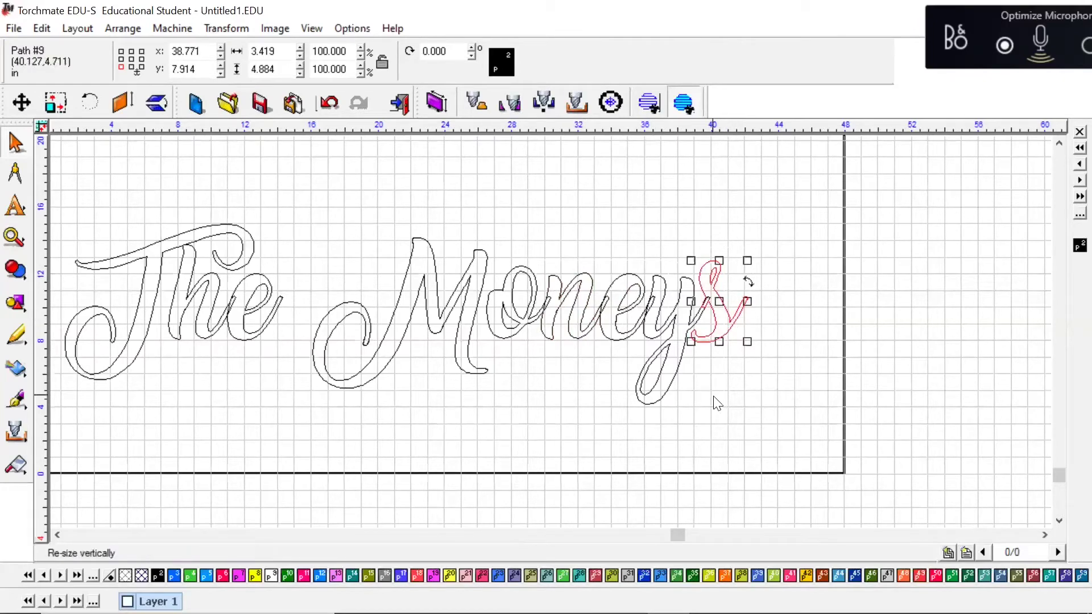
{"action": "left_click", "coordinate": [695, 396], "text": "shift"}
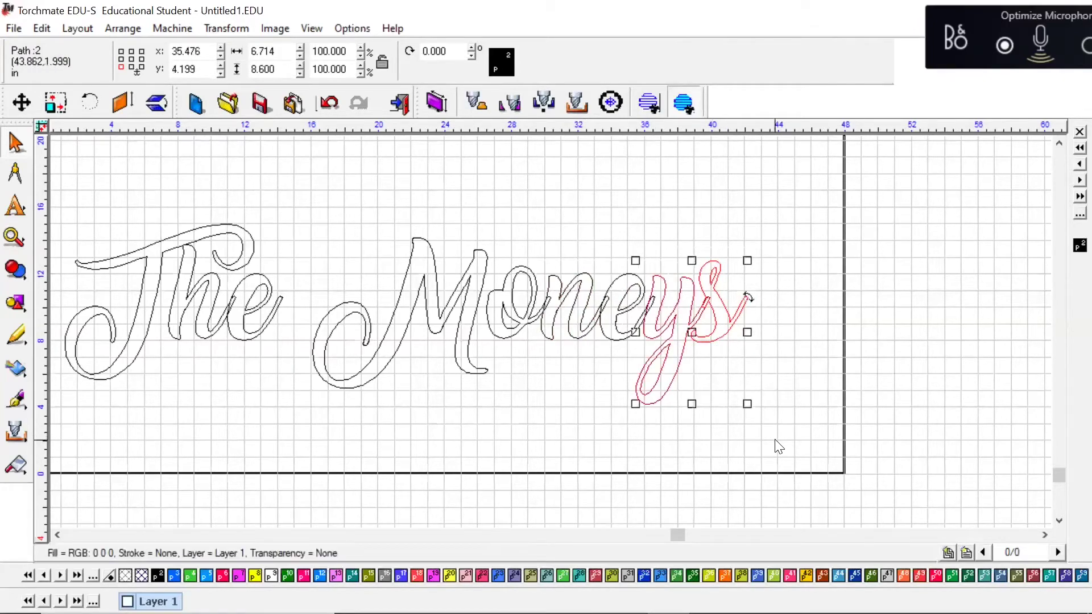
{"action": "left_click", "coordinate": [619, 336], "text": "shift"}
{"action": "left_click_drag", "start_coordinate": [808, 230], "coordinate": [478, 407]}
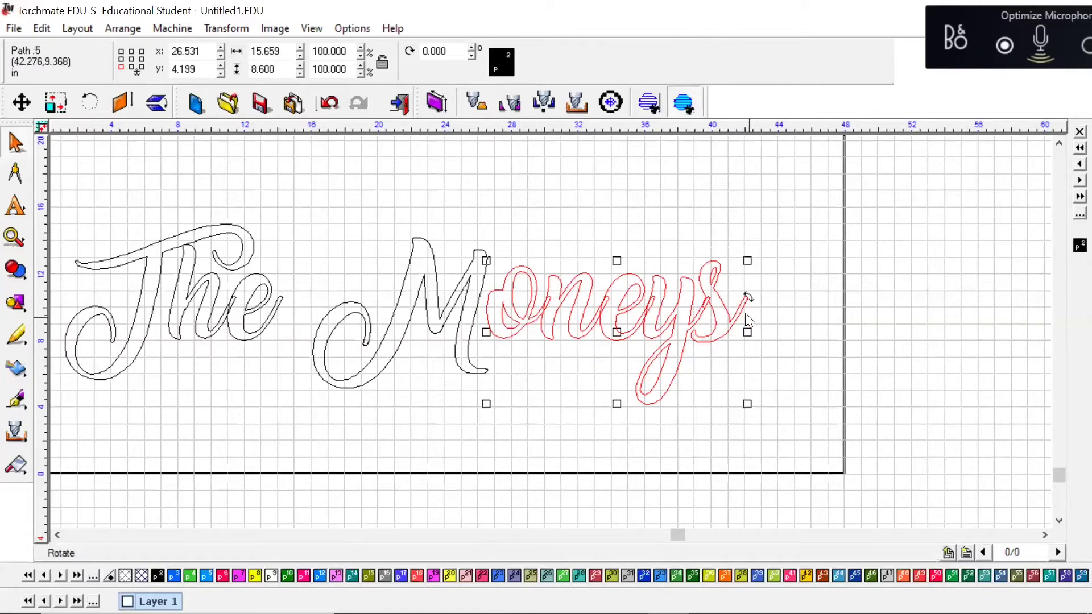
Basic Weld the 'oneys' letters into one shape and deselect it
{"action": "left_click", "coordinate": [25, 272]}
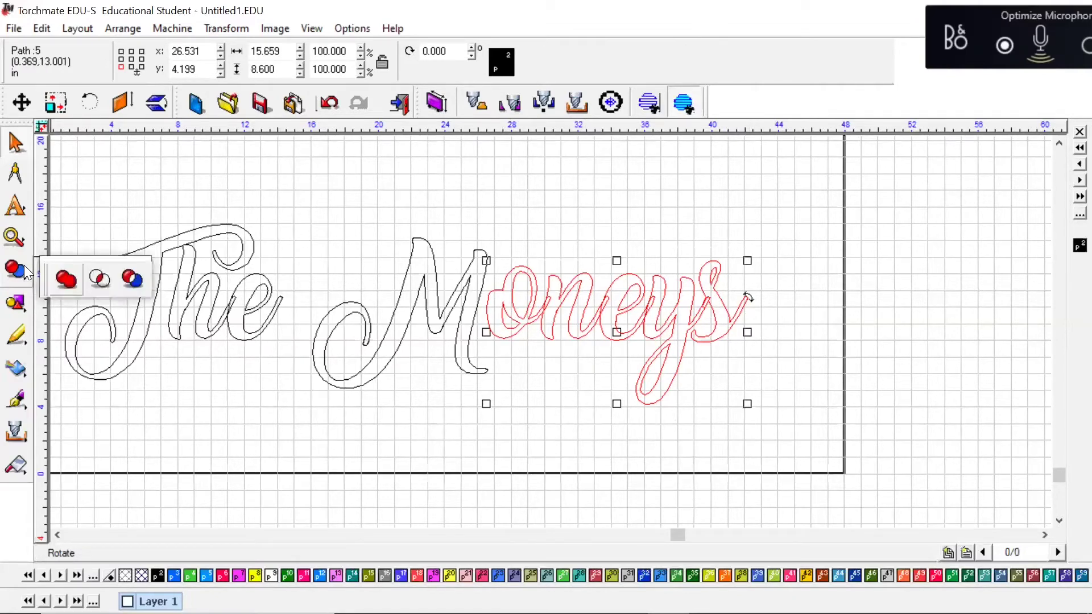
{"action": "left_click", "coordinate": [68, 285]}
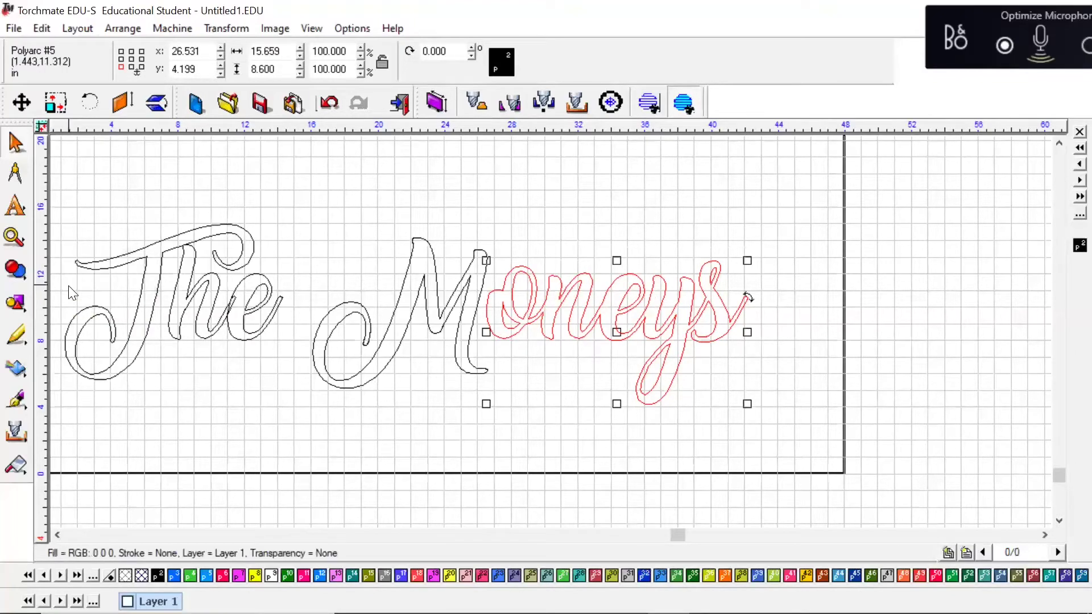
{"action": "scroll", "coordinate": [653, 324], "scroll_direction": "up", "scroll_amount": 3}
{"action": "left_click", "coordinate": [591, 444]}
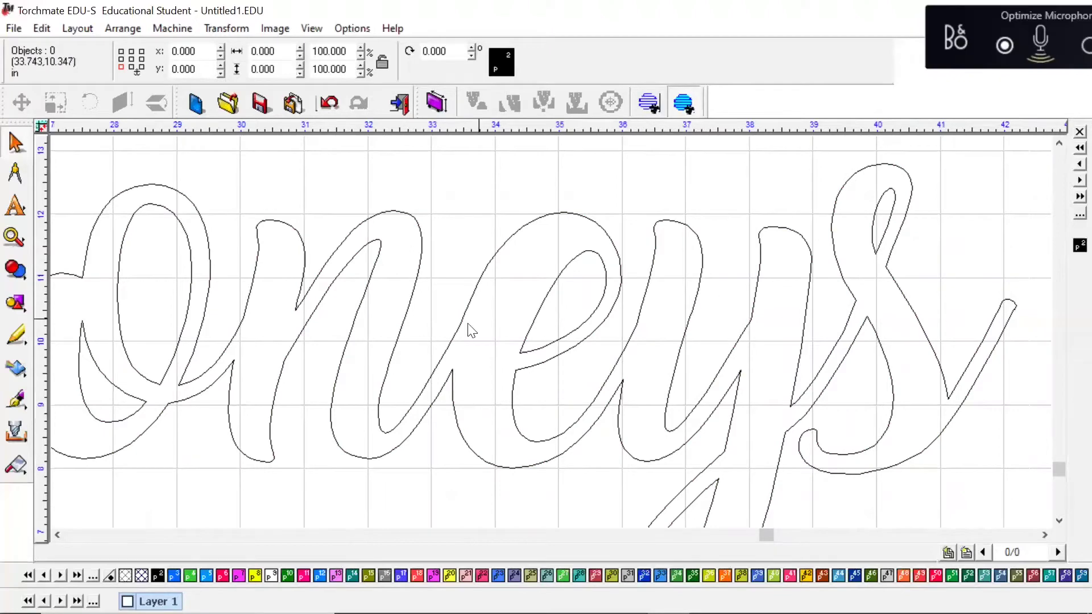
Select the h and e of 'The' together
{"action": "scroll", "coordinate": [552, 337], "scroll_direction": "down", "scroll_amount": 3}
{"action": "scroll", "coordinate": [551, 337], "scroll_direction": "down", "scroll_amount": 1}
{"action": "scroll", "coordinate": [279, 334], "scroll_direction": "up", "scroll_amount": 2}
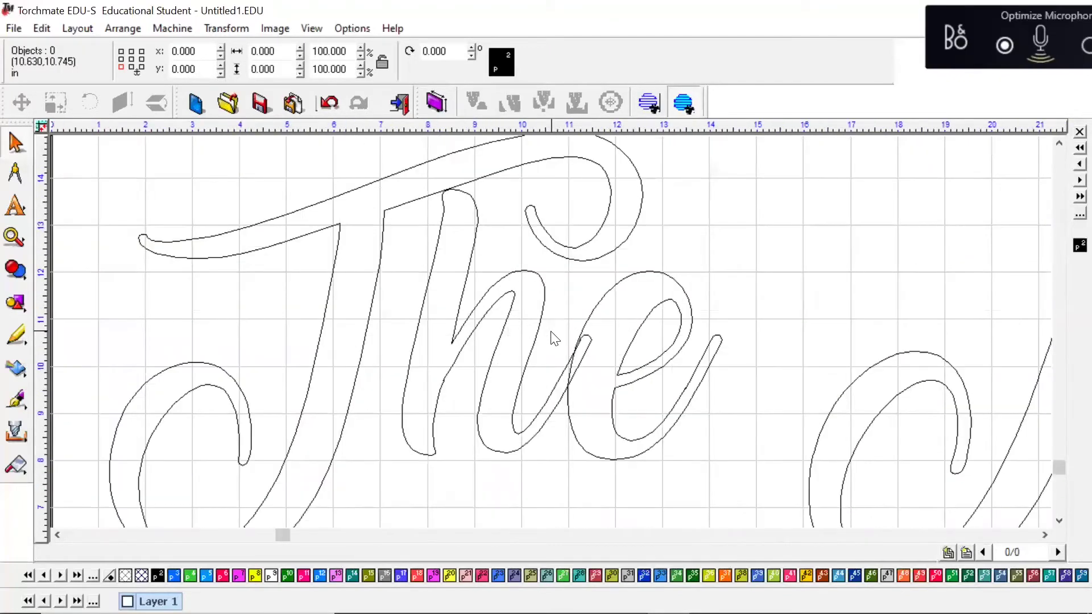
{"action": "left_click", "coordinate": [524, 370]}
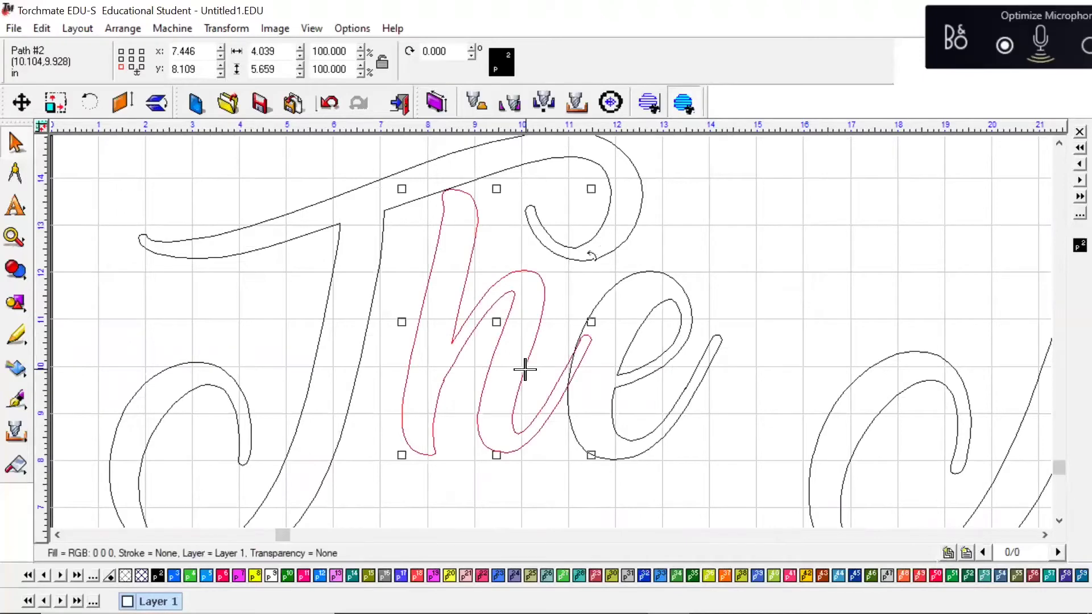
{"action": "left_click", "coordinate": [569, 435], "text": "shift"}
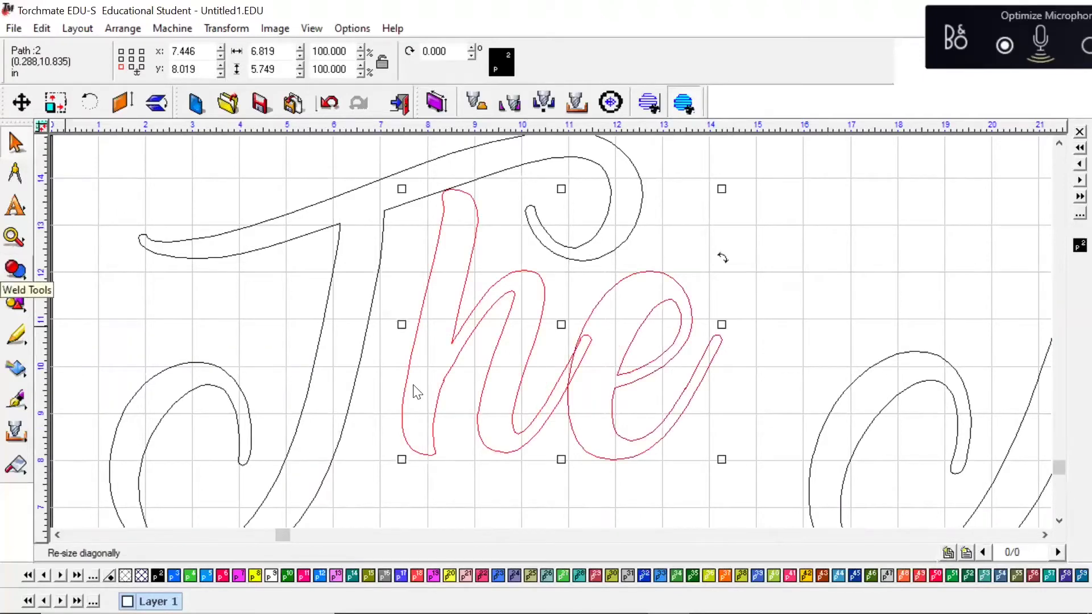
{"action": "left_click", "coordinate": [593, 493]}
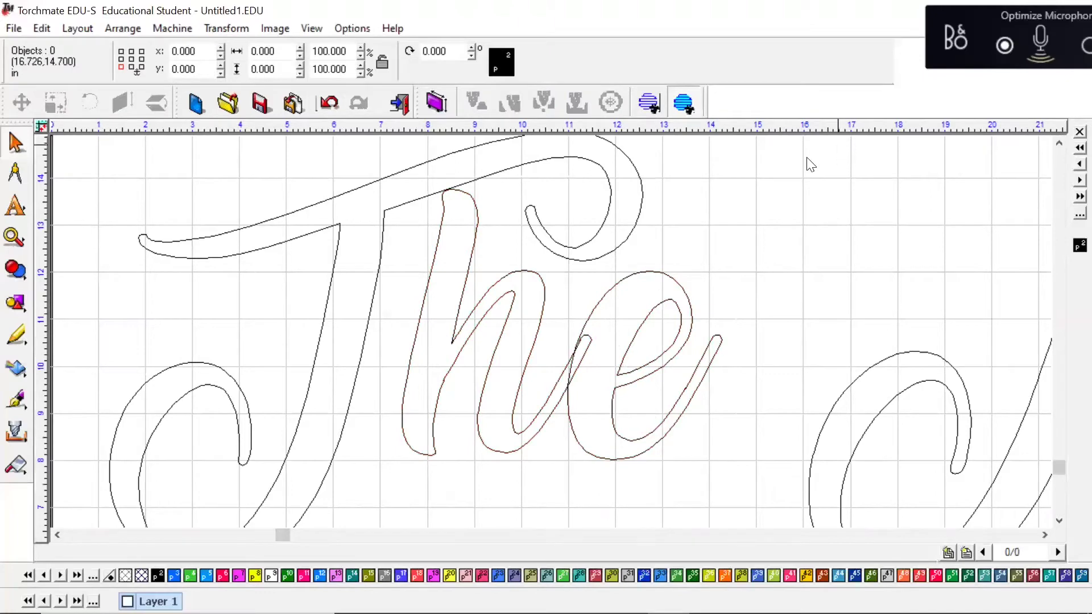
{"action": "left_click_drag", "start_coordinate": [836, 146], "coordinate": [287, 508]}
{"action": "left_click", "coordinate": [341, 491]}
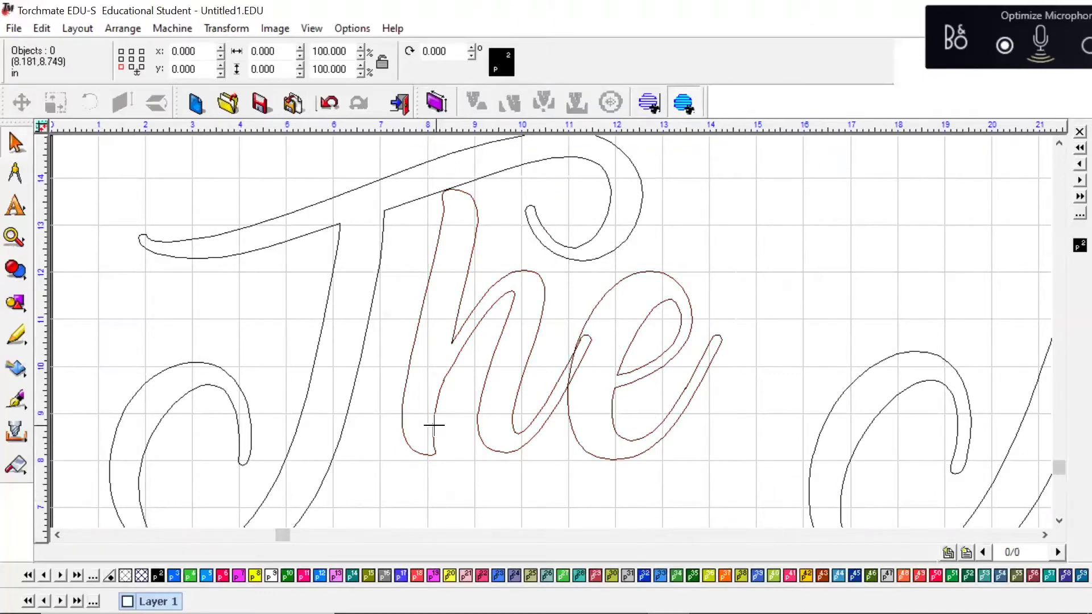
{"action": "left_click", "coordinate": [433, 425]}
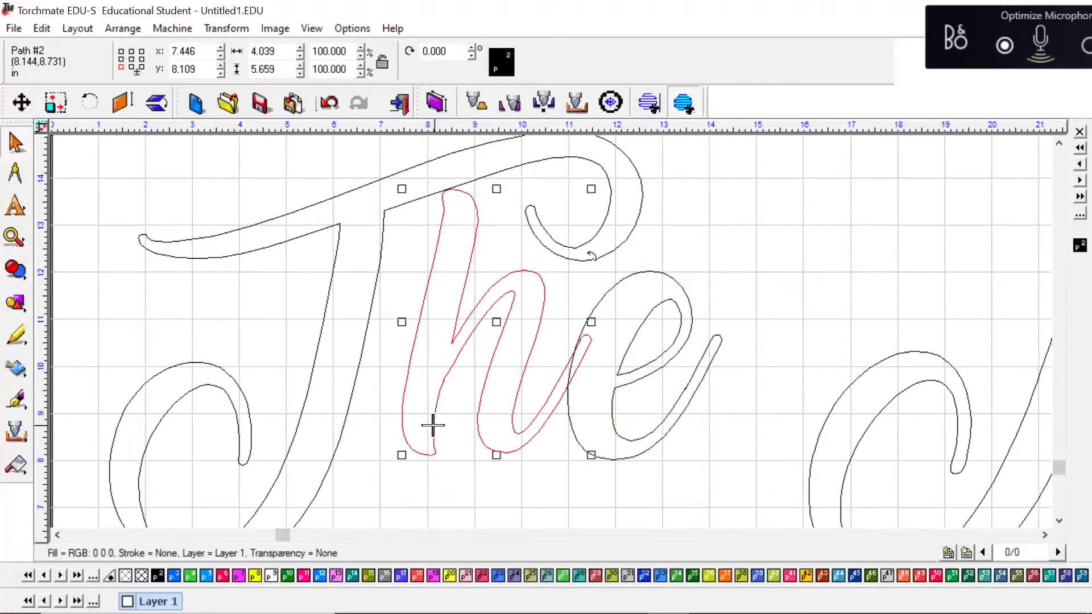
{"action": "left_click", "coordinate": [571, 436], "text": "shift"}
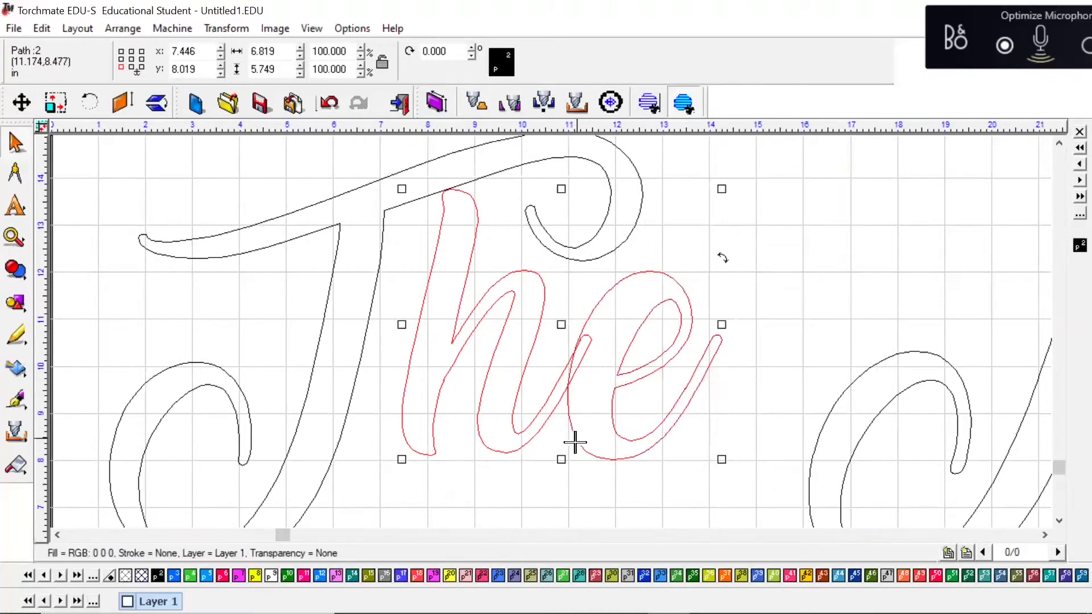
Basic Weld the h and e into one outline, then deselect and zoom out
{"action": "left_click", "coordinate": [15, 270]}
{"action": "left_click", "coordinate": [79, 283]}
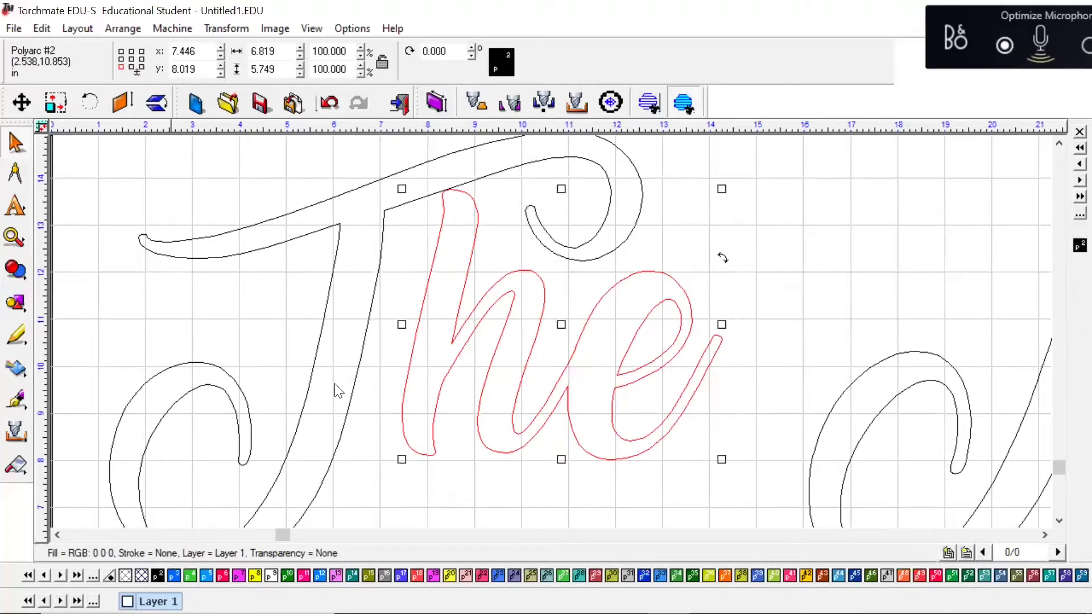
{"action": "left_click", "coordinate": [487, 483]}
{"action": "scroll", "coordinate": [290, 403], "scroll_direction": "down", "scroll_amount": 3}
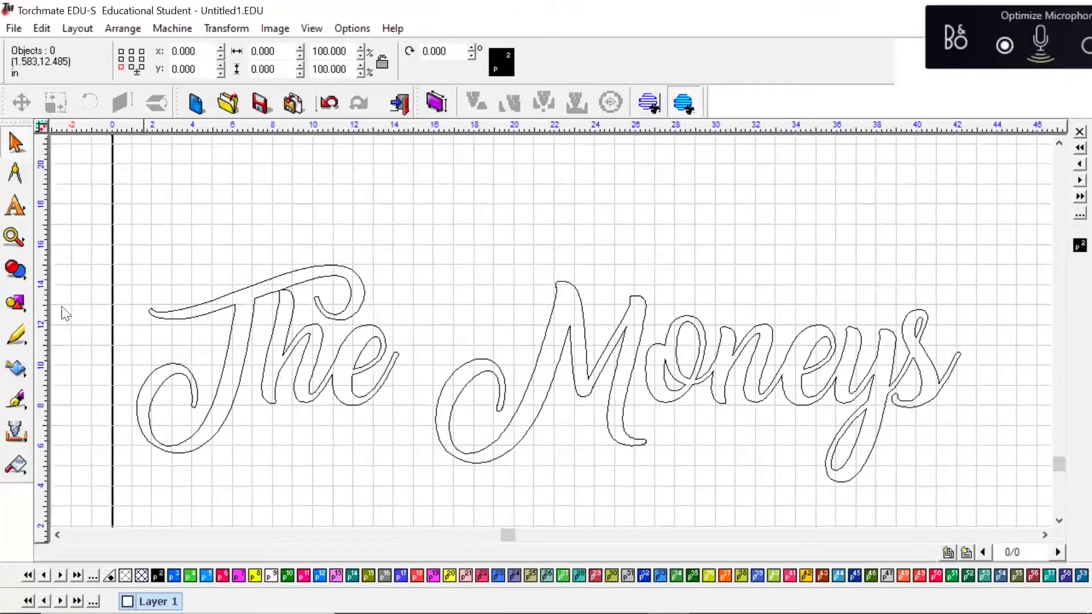
Draw an oval around the 'The Moneys' lettering
{"action": "left_click", "coordinate": [19, 307]}
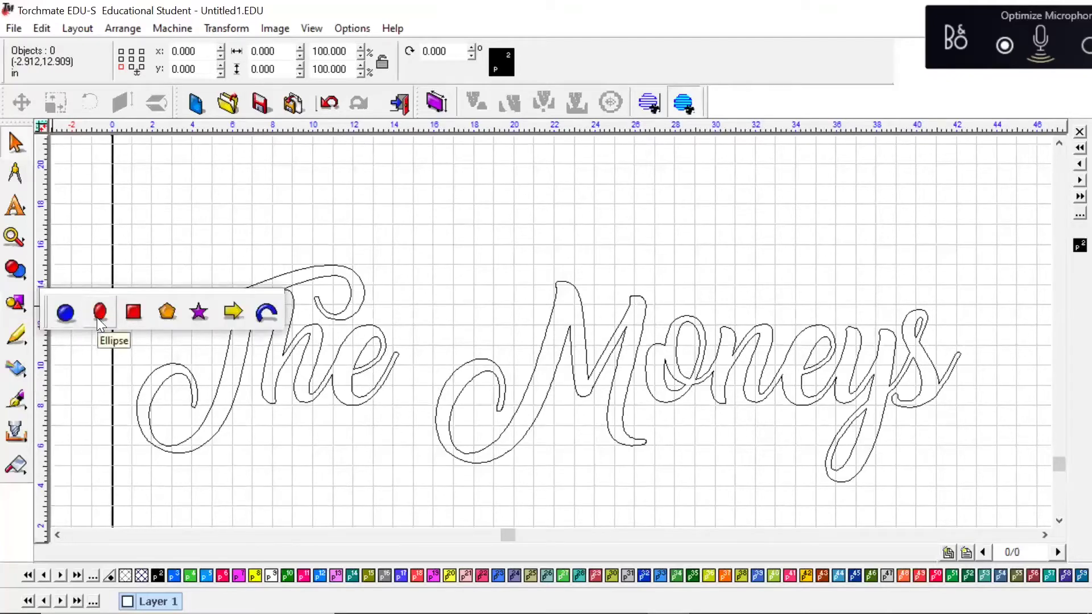
{"action": "left_click", "coordinate": [365, 504]}
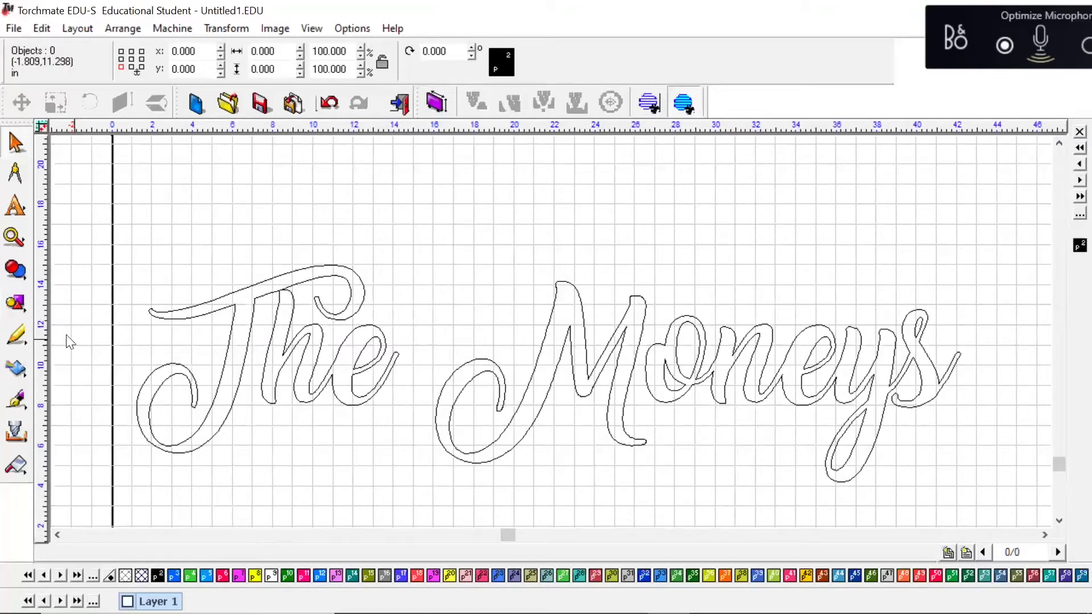
{"action": "left_click", "coordinate": [17, 311]}
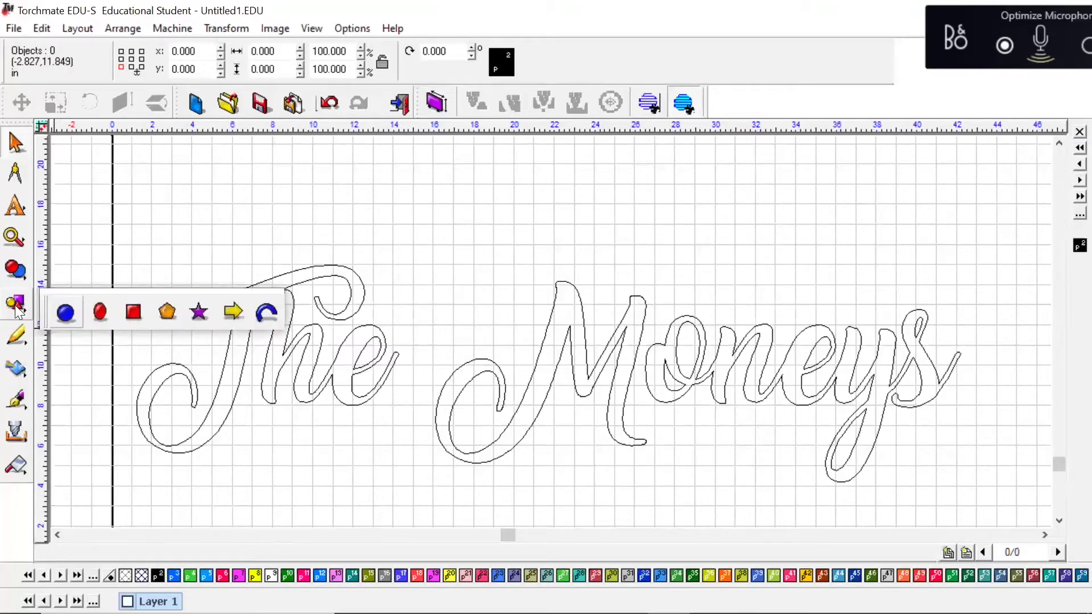
{"action": "left_click", "coordinate": [100, 312]}
{"action": "left_click_drag", "start_coordinate": [133, 240], "coordinate": [972, 433]}
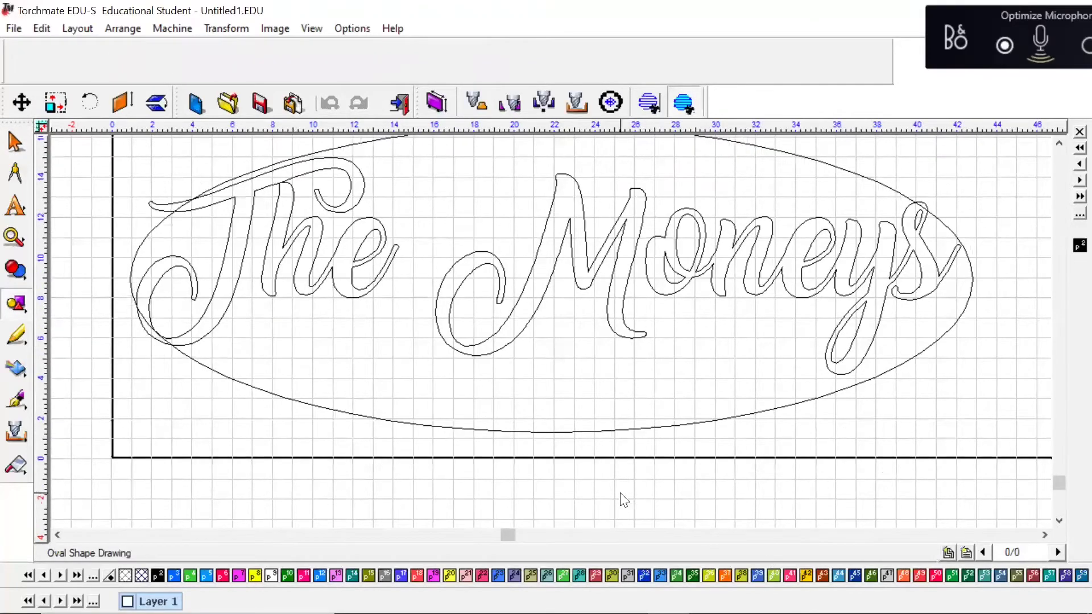
{"action": "scroll", "coordinate": [591, 421], "scroll_direction": "down", "scroll_amount": 1}
{"action": "scroll", "coordinate": [552, 329], "scroll_direction": "up", "scroll_amount": 1}
{"action": "scroll", "coordinate": [534, 289], "scroll_direction": "down", "scroll_amount": 1}
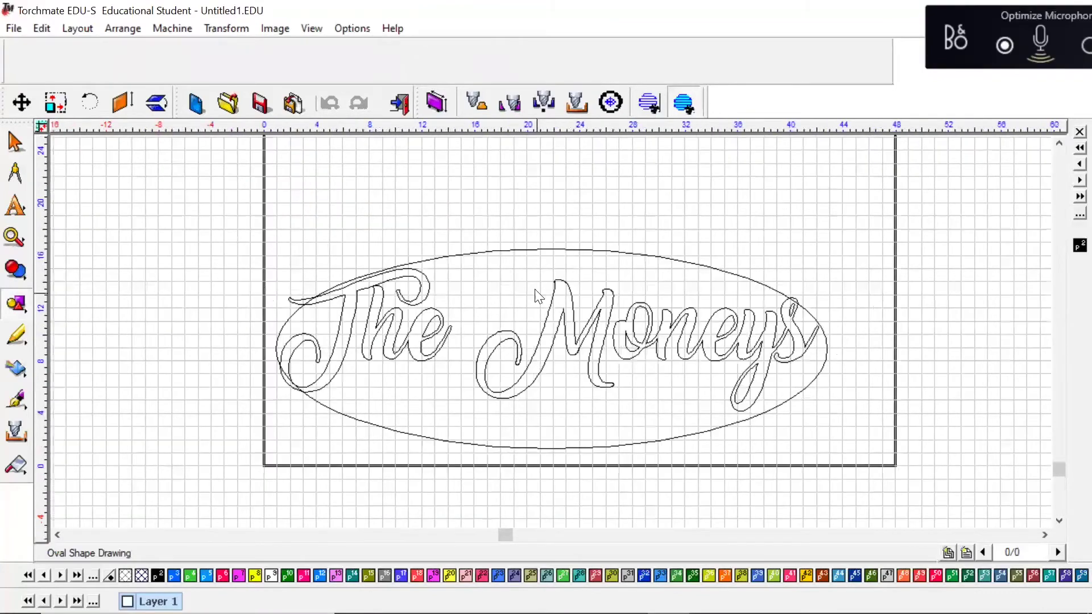
Stretch the oval's sides outward and top upward to about 48.299 by 15.222 in
{"action": "key", "text": "space"}
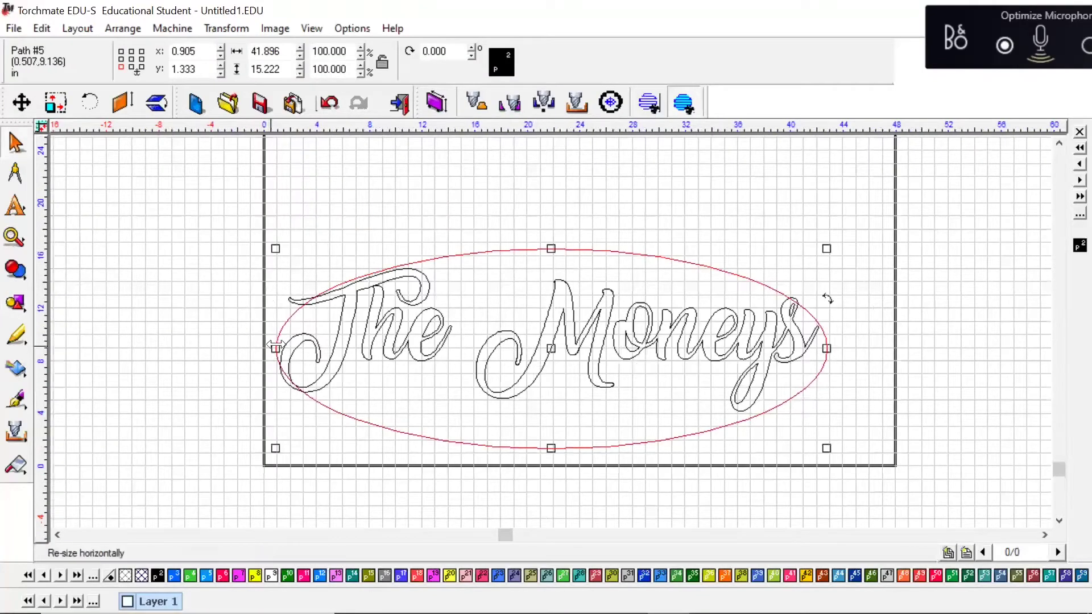
{"action": "left_click_drag", "start_coordinate": [275, 347], "coordinate": [233, 346]}
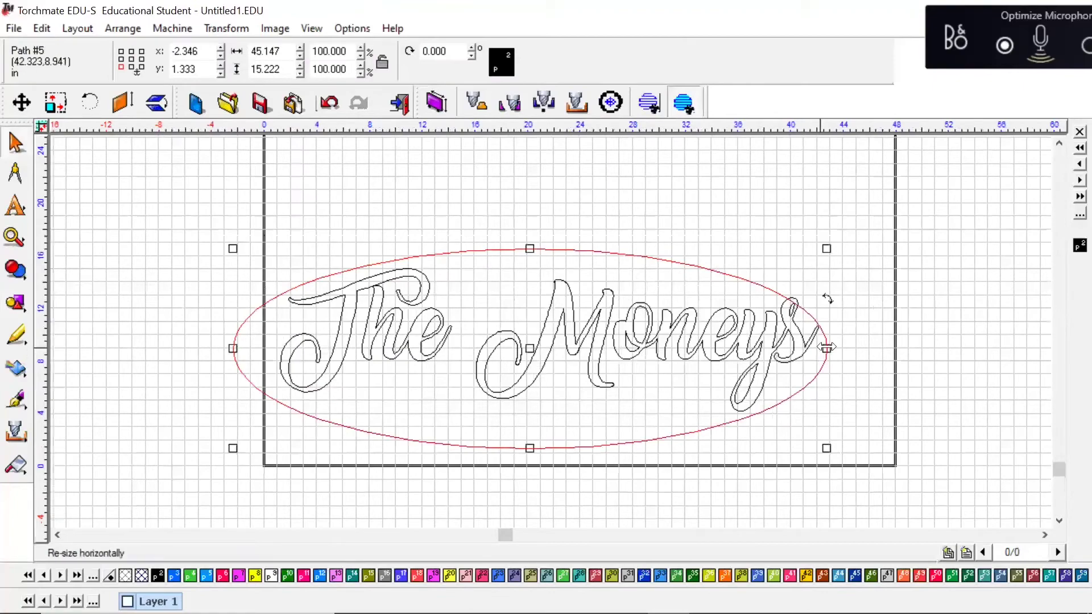
{"action": "left_click_drag", "start_coordinate": [827, 348], "coordinate": [857, 351]}
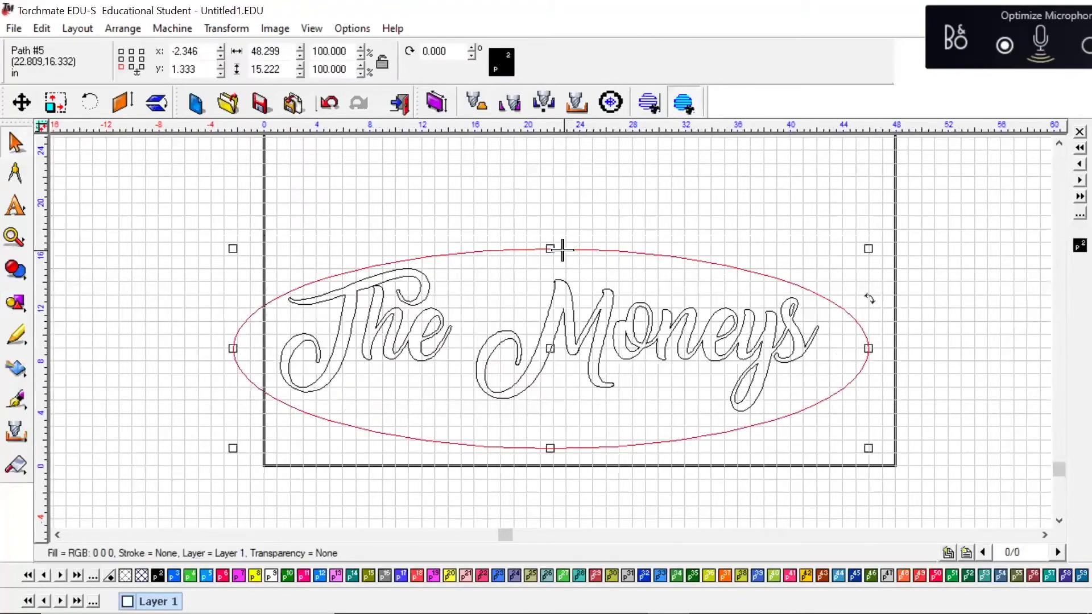
{"action": "left_click_drag", "start_coordinate": [550, 249], "coordinate": [550, 237]}
{"action": "left_click", "coordinate": [287, 276]}
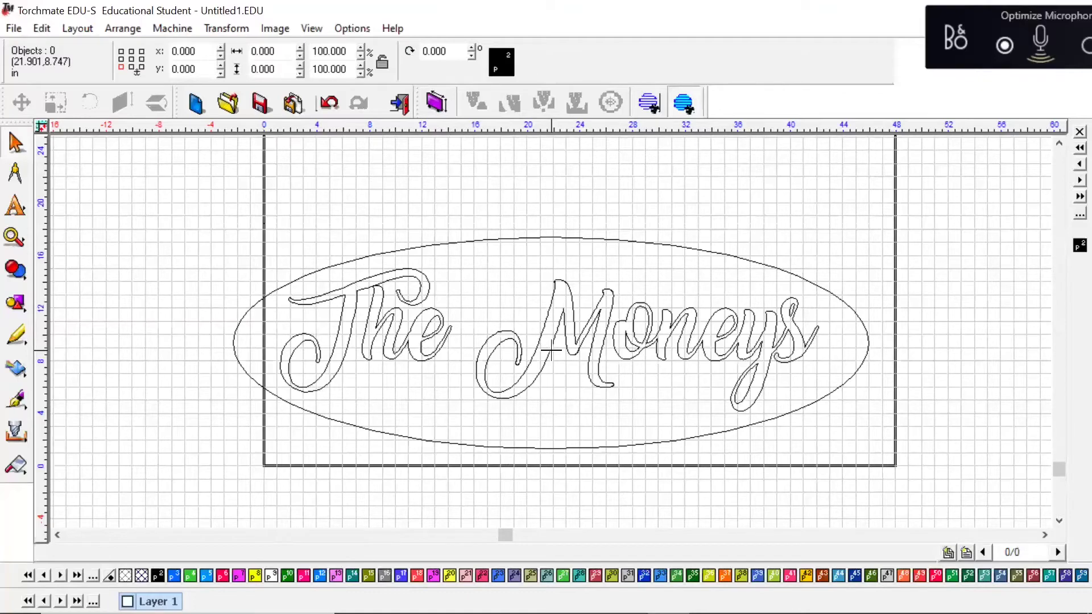
Zoom in on 'The', back out, then in again to inspect the loop of the e
{"action": "scroll", "coordinate": [435, 339], "scroll_direction": "up", "scroll_amount": 3}
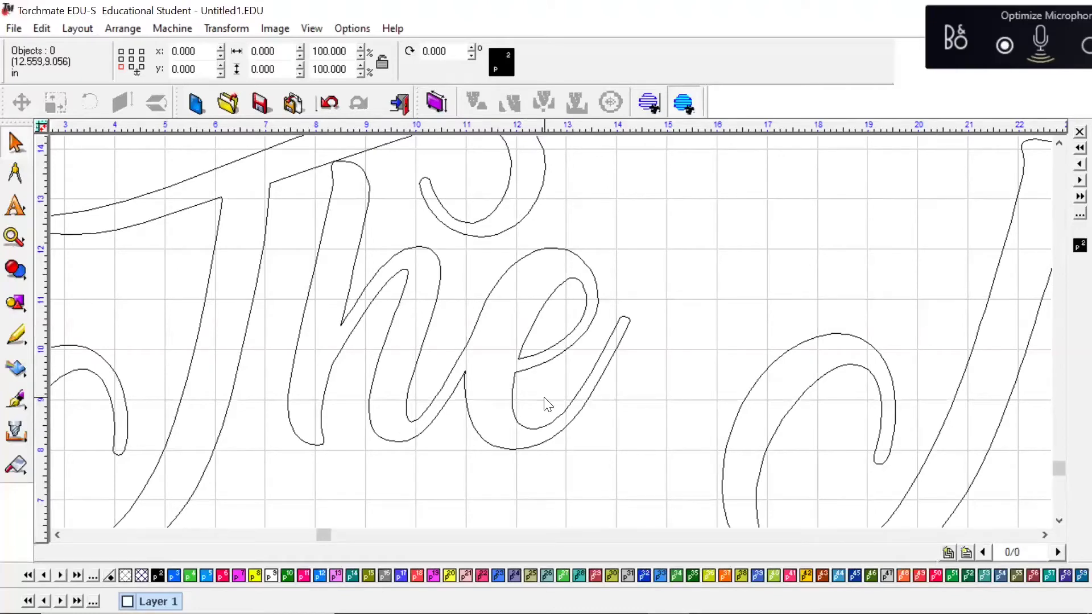
{"action": "scroll", "coordinate": [532, 352], "scroll_direction": "down", "scroll_amount": 3}
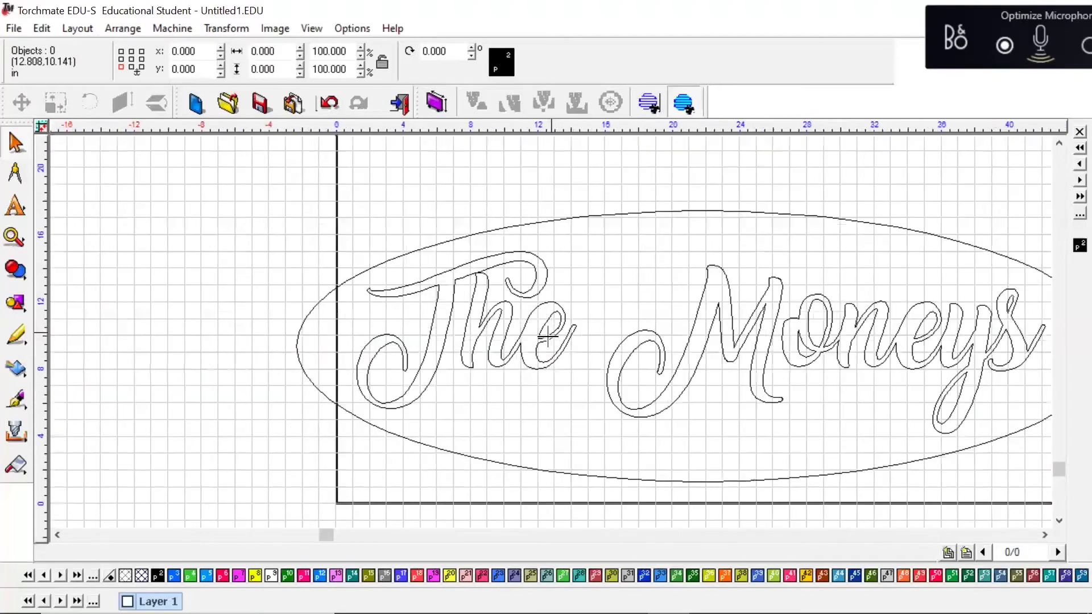
{"action": "scroll", "coordinate": [548, 335], "scroll_direction": "up", "scroll_amount": 3}
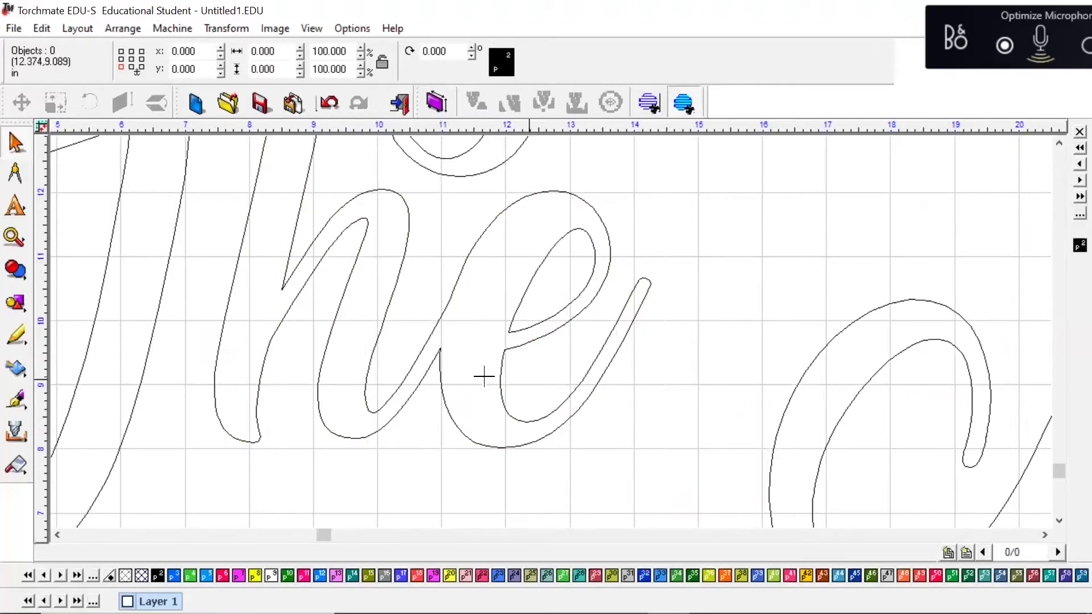
Draw a thin rectangle across the loop of the 'e' with the Rectangle shape tool
{"action": "left_click", "coordinate": [22, 309]}
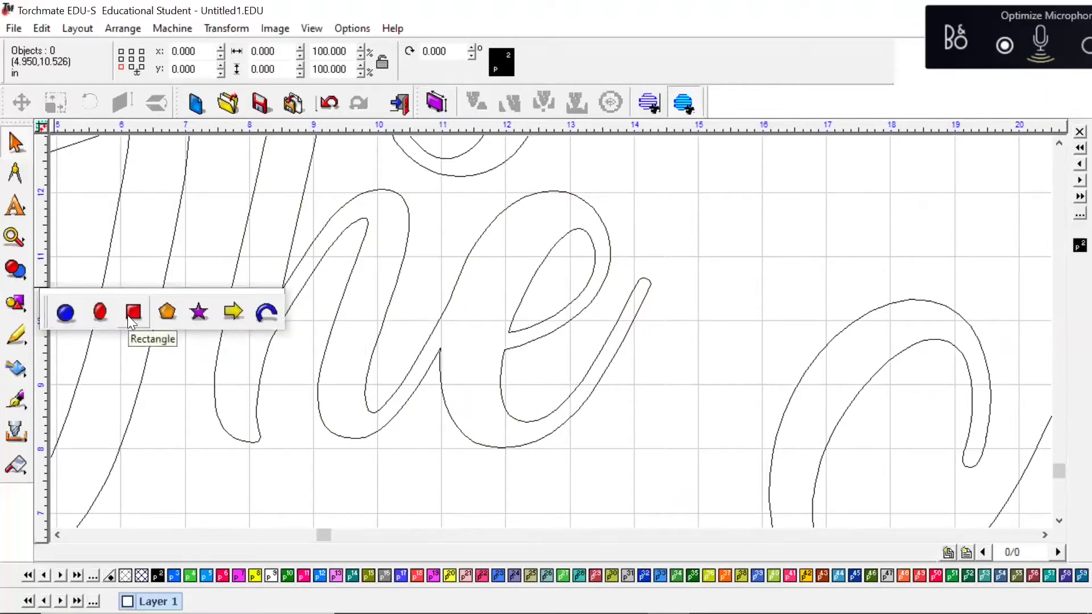
{"action": "left_click", "coordinate": [131, 317]}
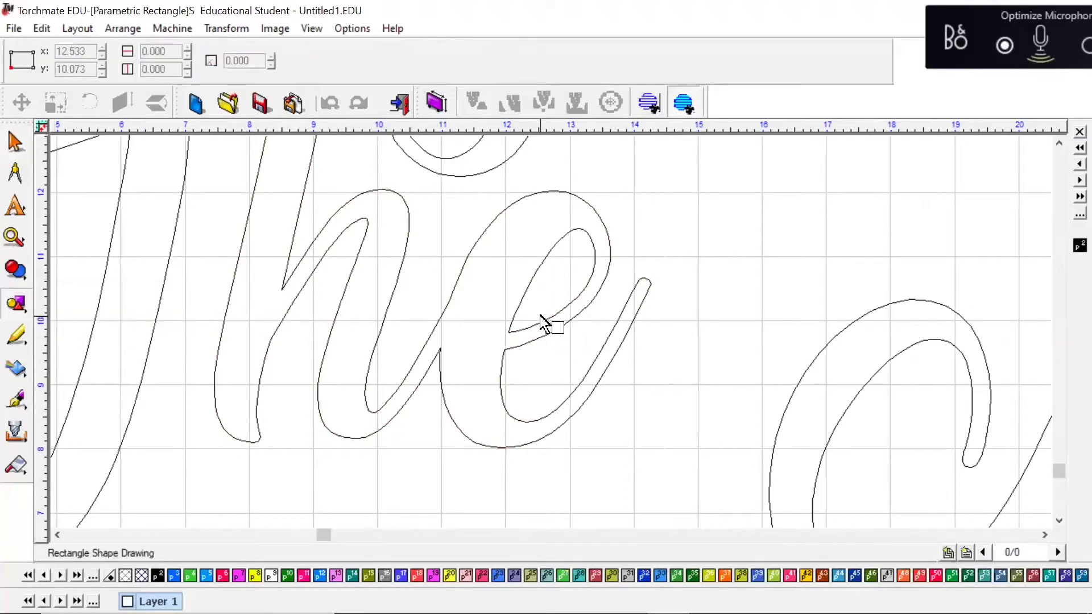
{"action": "left_click_drag", "start_coordinate": [538, 311], "coordinate": [552, 359]}
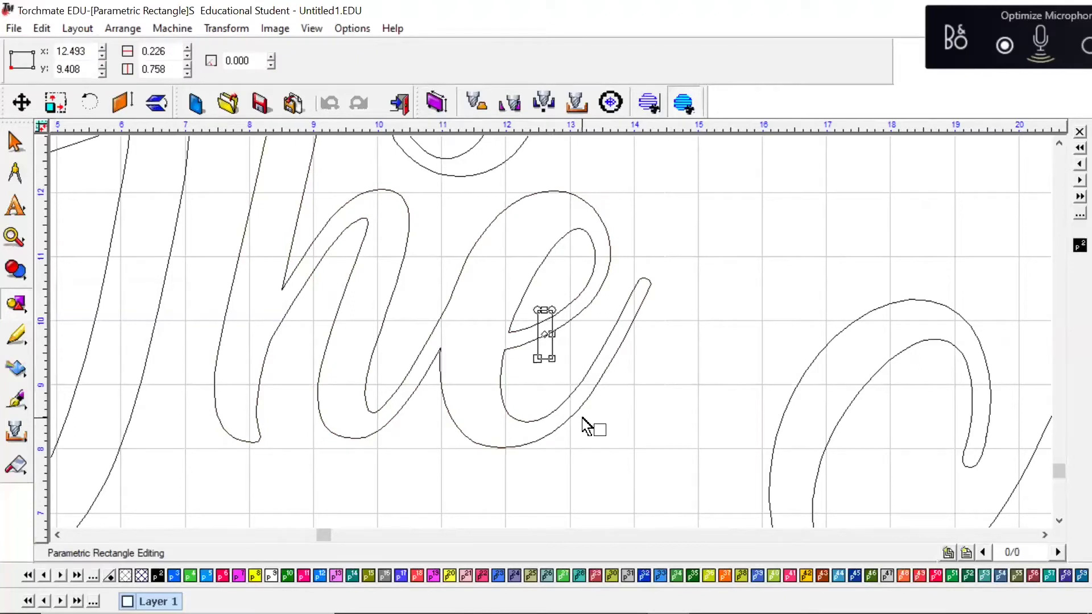
Set the rectangle's width to 0.125 (1/8), leaving it 0.758 tall
{"action": "left_click", "coordinate": [148, 52]}
{"action": "left_click", "coordinate": [146, 70]}
{"action": "left_click", "coordinate": [165, 53]}
{"action": "double_click", "coordinate": [170, 52]}
{"action": "type", "text": "."}
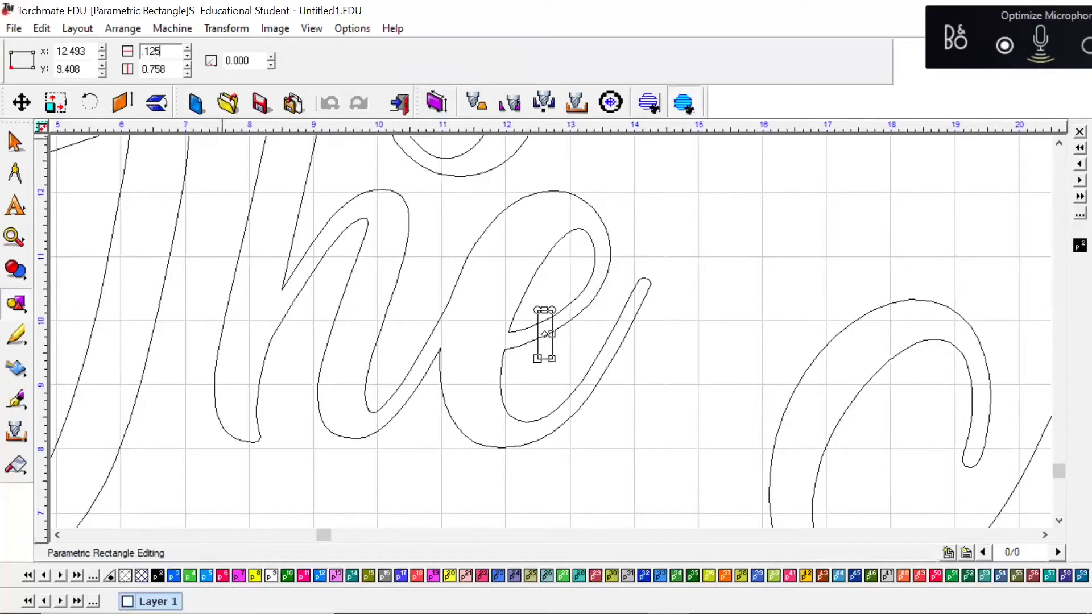
{"action": "type", "text": "125"}
{"action": "key", "text": "Return"}
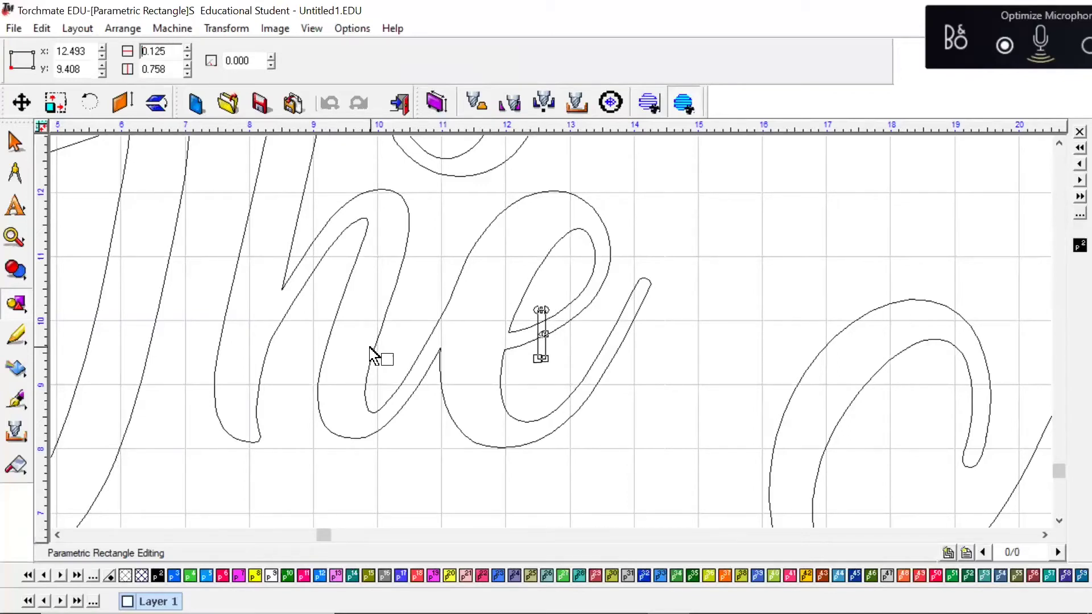
{"action": "double_click", "coordinate": [165, 69]}
{"action": "double_click", "coordinate": [169, 52]}
{"action": "type", "text": "1/8"}
{"action": "key", "text": "Return"}
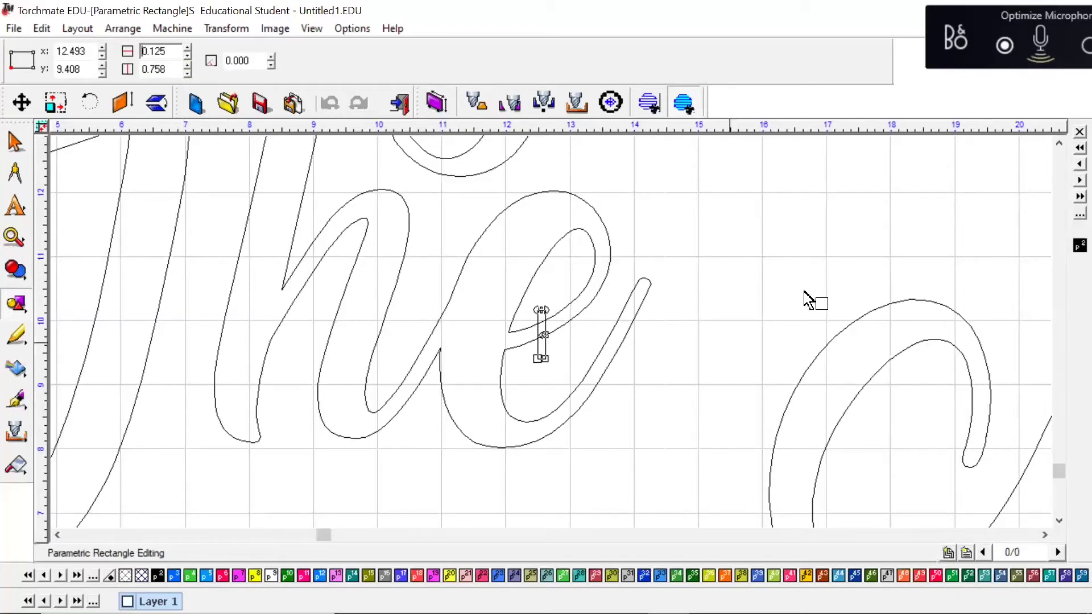
{"action": "key", "text": "space"}
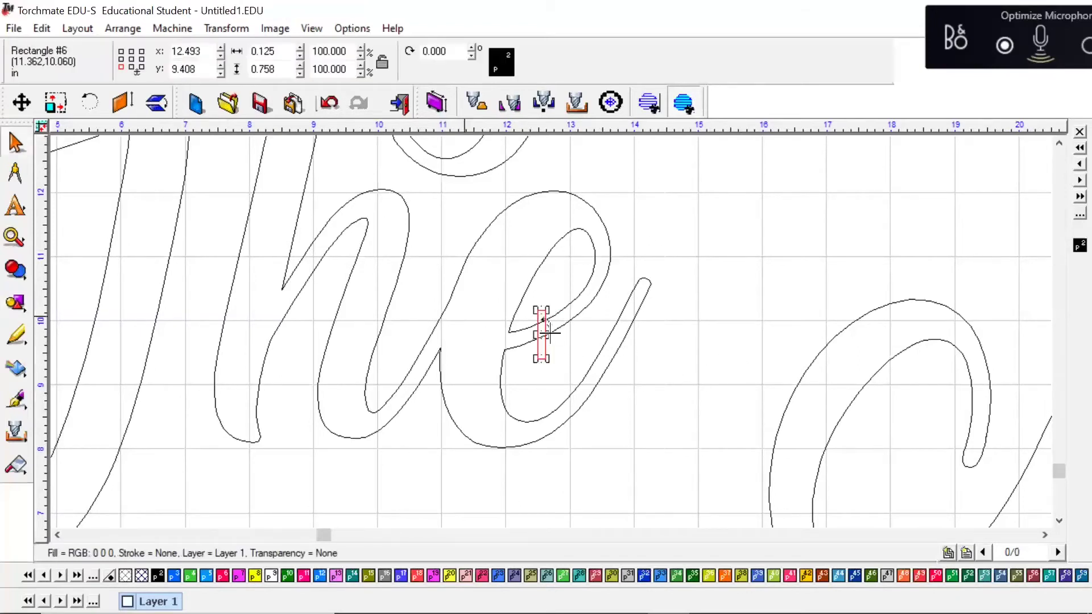
Shorten the bridge rectangle to 0.493 tall and move it left onto the e's stroke
{"action": "scroll", "coordinate": [547, 327], "scroll_direction": "up", "scroll_amount": 3}
{"action": "scroll", "coordinate": [555, 338], "scroll_direction": "up", "scroll_amount": 3}
{"action": "scroll", "coordinate": [555, 336], "scroll_direction": "down", "scroll_amount": 2}
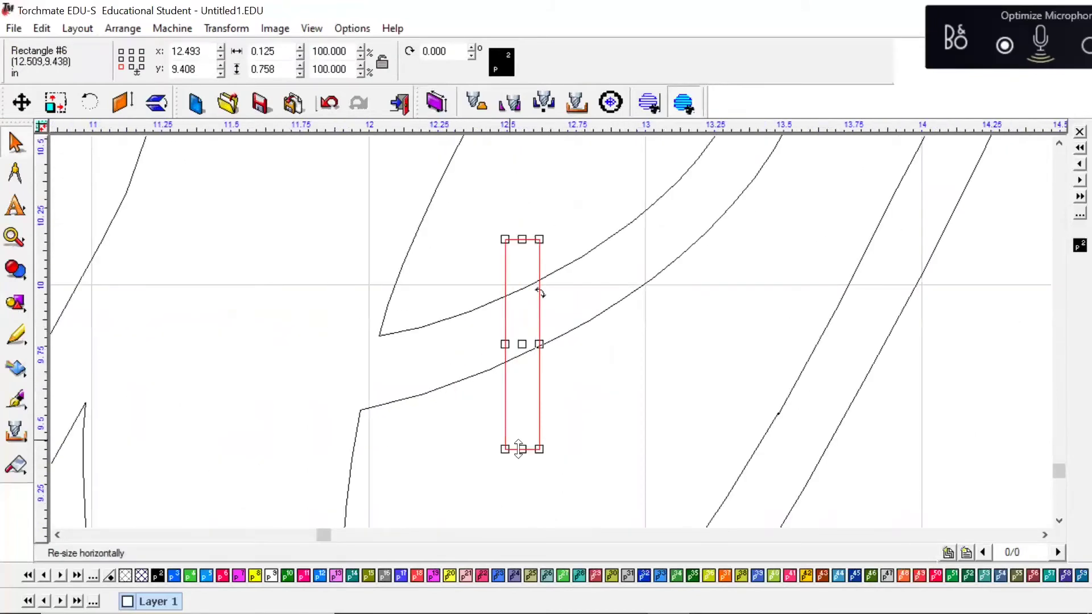
{"action": "left_click_drag", "start_coordinate": [522, 450], "coordinate": [522, 375]}
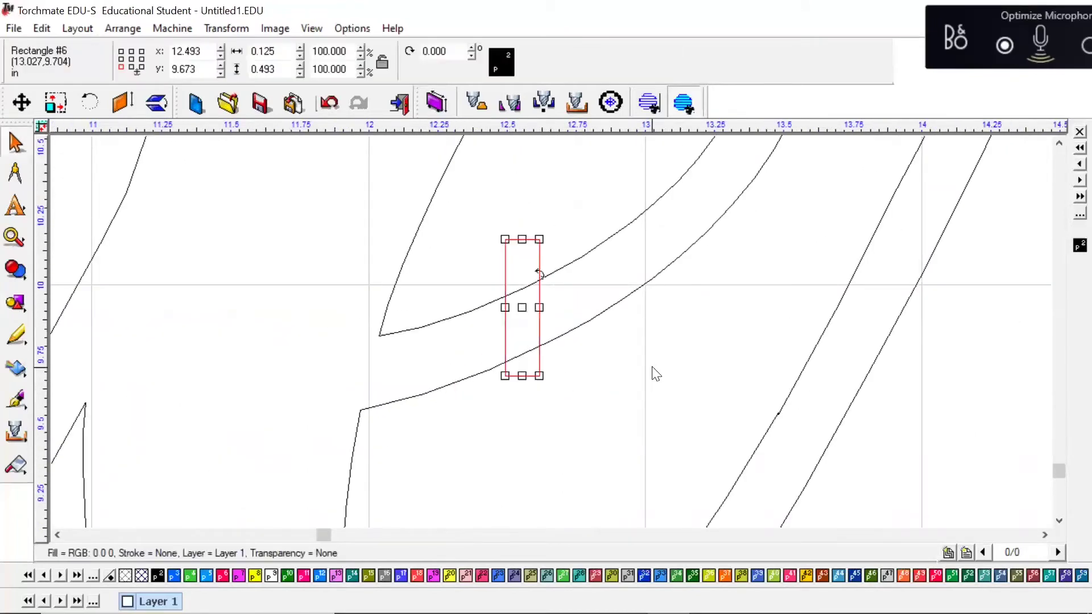
{"action": "left_click_drag", "start_coordinate": [523, 308], "coordinate": [387, 368]}
Position the bridge across the e's gap and tilt it to follow the letter stroke
{"action": "scroll", "coordinate": [551, 331], "scroll_direction": "down", "scroll_amount": 2}
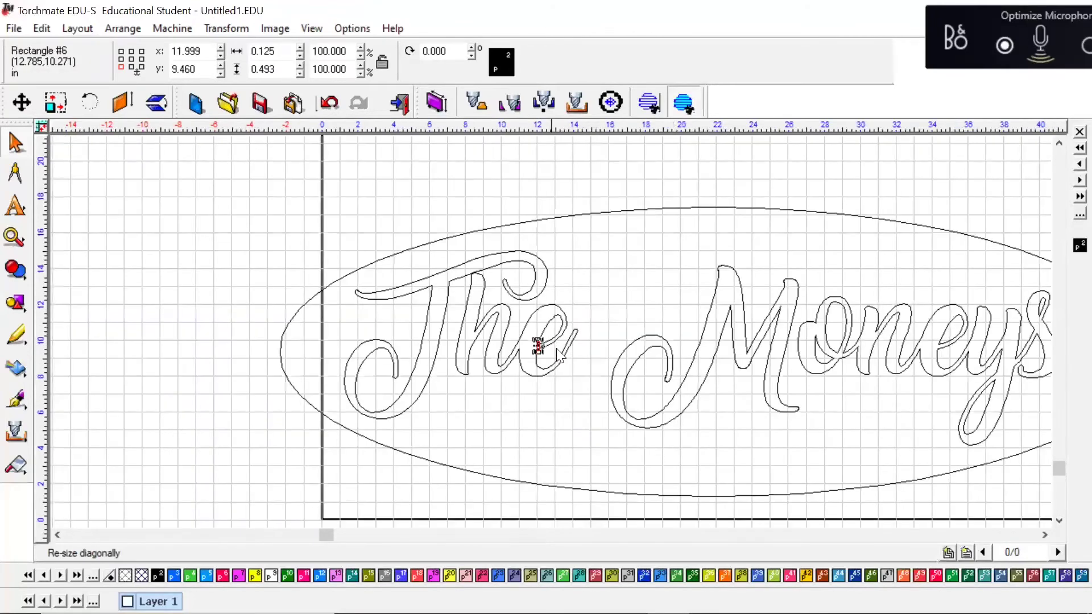
{"action": "scroll", "coordinate": [540, 344], "scroll_direction": "down", "scroll_amount": 3}
{"action": "scroll", "coordinate": [839, 350], "scroll_direction": "up", "scroll_amount": 3}
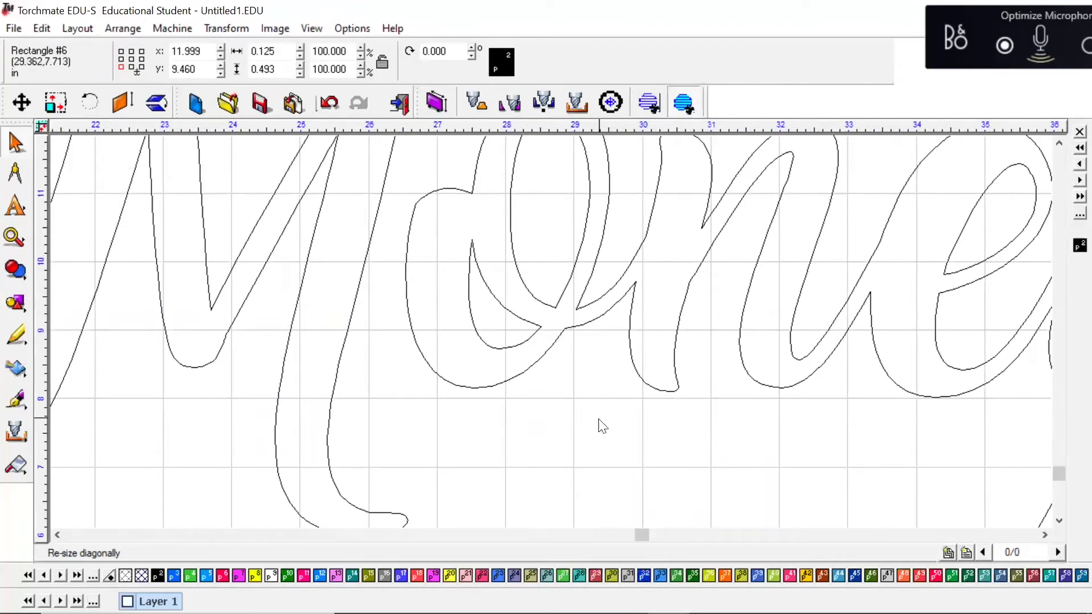
{"action": "scroll", "coordinate": [551, 337], "scroll_direction": "down", "scroll_amount": 1}
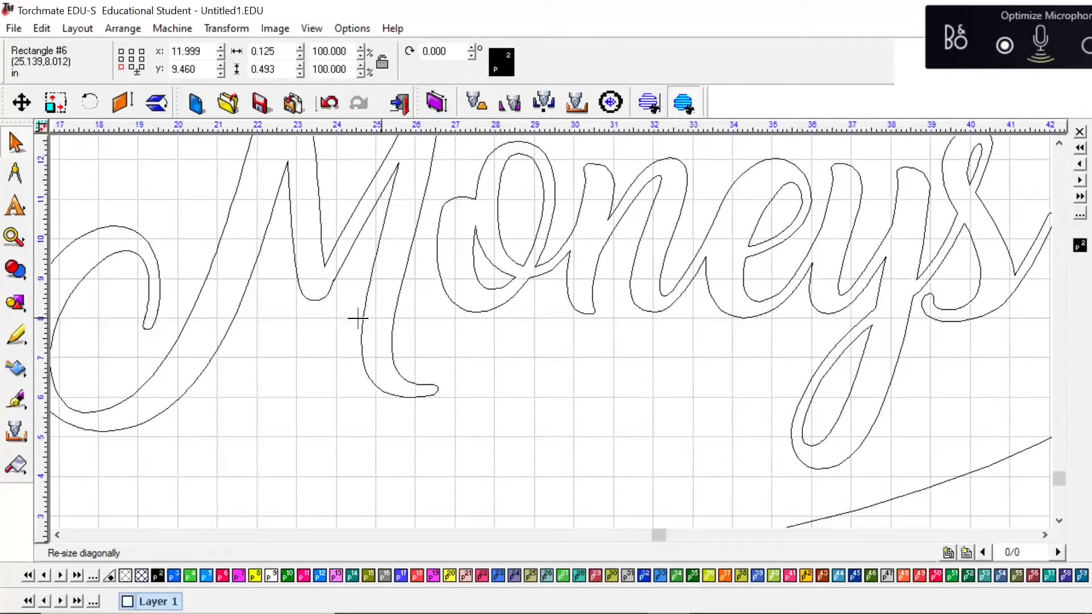
{"action": "scroll", "coordinate": [523, 338], "scroll_direction": "down", "scroll_amount": 3}
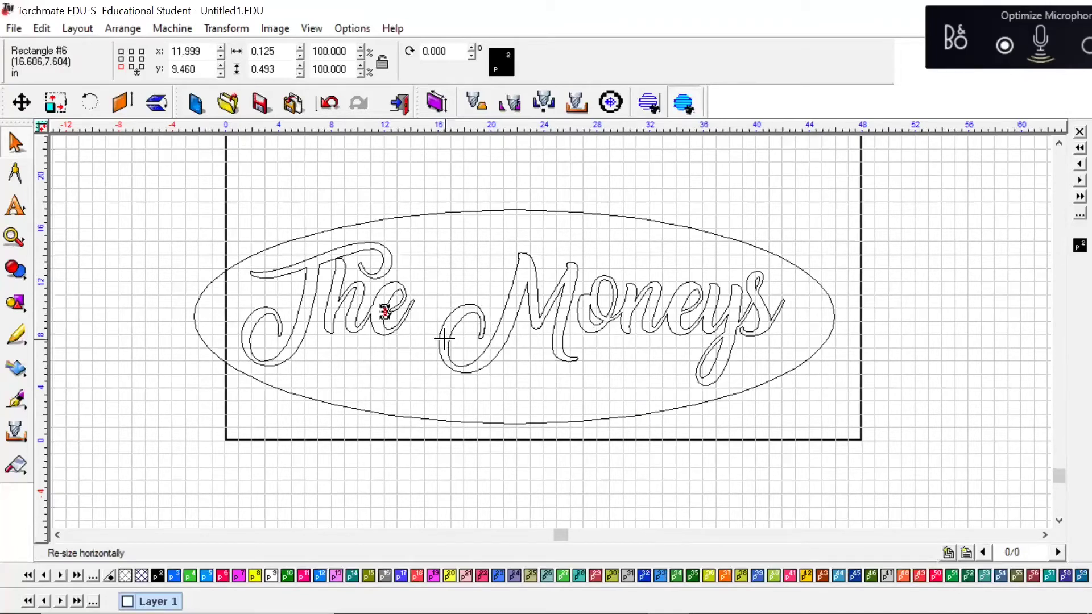
{"action": "scroll", "coordinate": [385, 312], "scroll_direction": "up", "scroll_amount": 10}
{"action": "left_click_drag", "start_coordinate": [553, 392], "coordinate": [576, 399]}
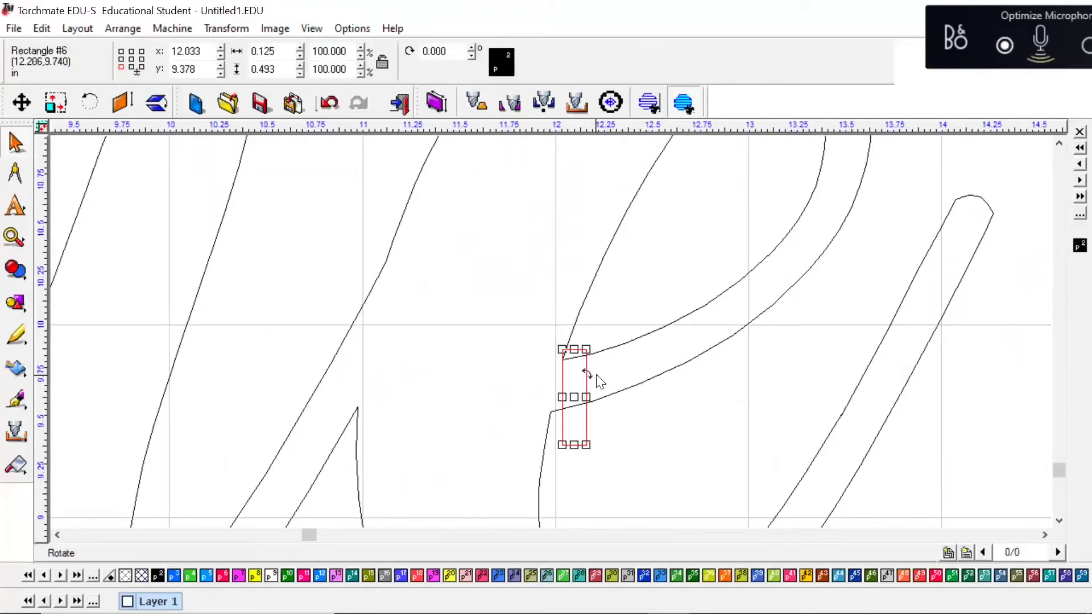
{"action": "left_click", "coordinate": [589, 375]}
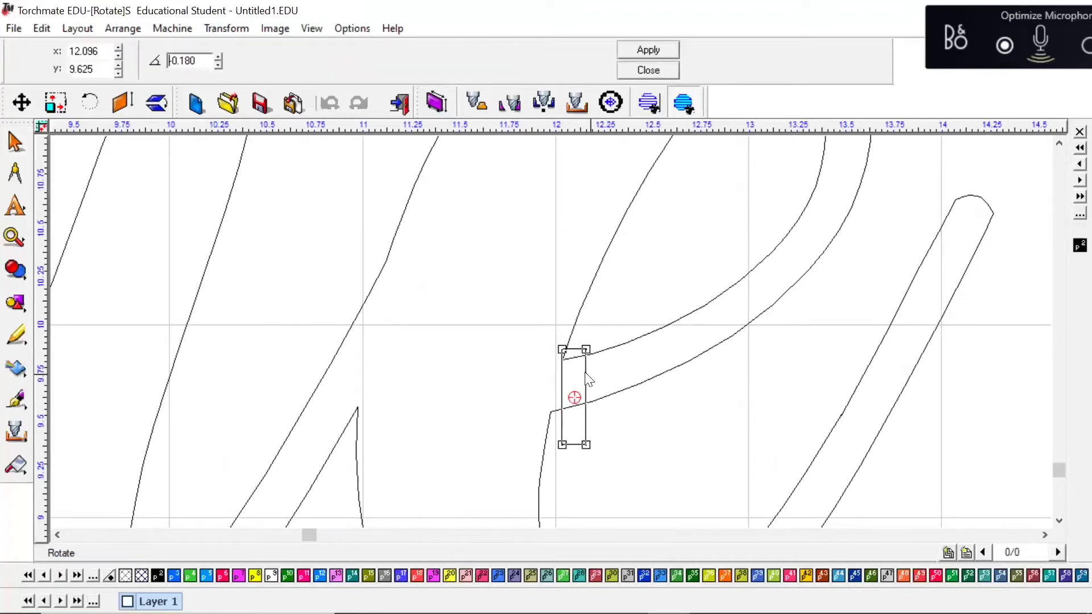
{"action": "left_click_drag", "start_coordinate": [588, 375], "coordinate": [589, 374]}
{"action": "key", "text": "Return"}
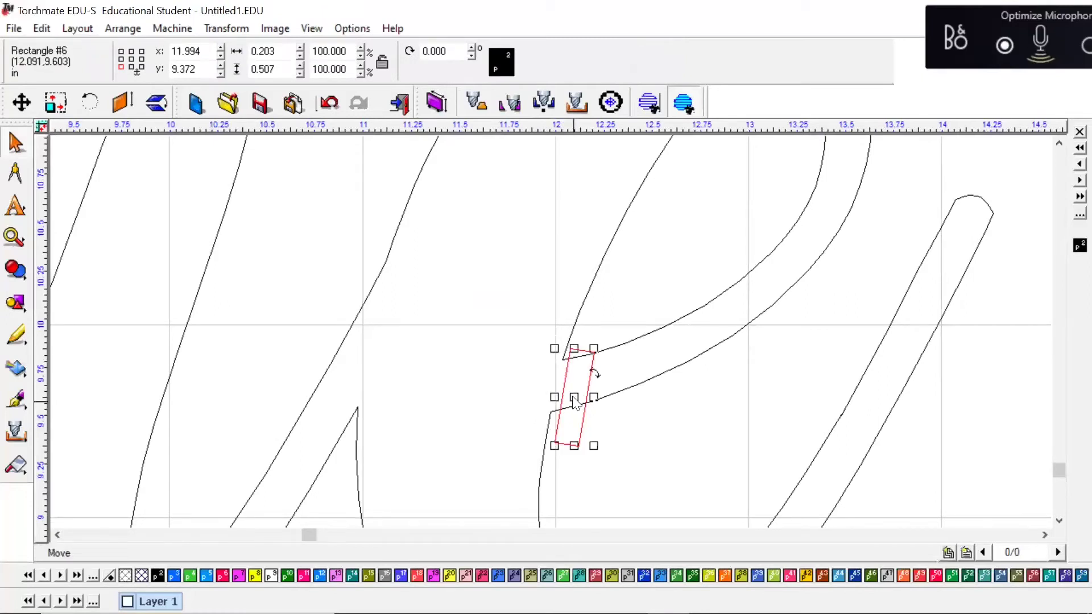
{"action": "left_click_drag", "start_coordinate": [573, 395], "coordinate": [591, 369]}
{"action": "left_click", "coordinate": [590, 365]}
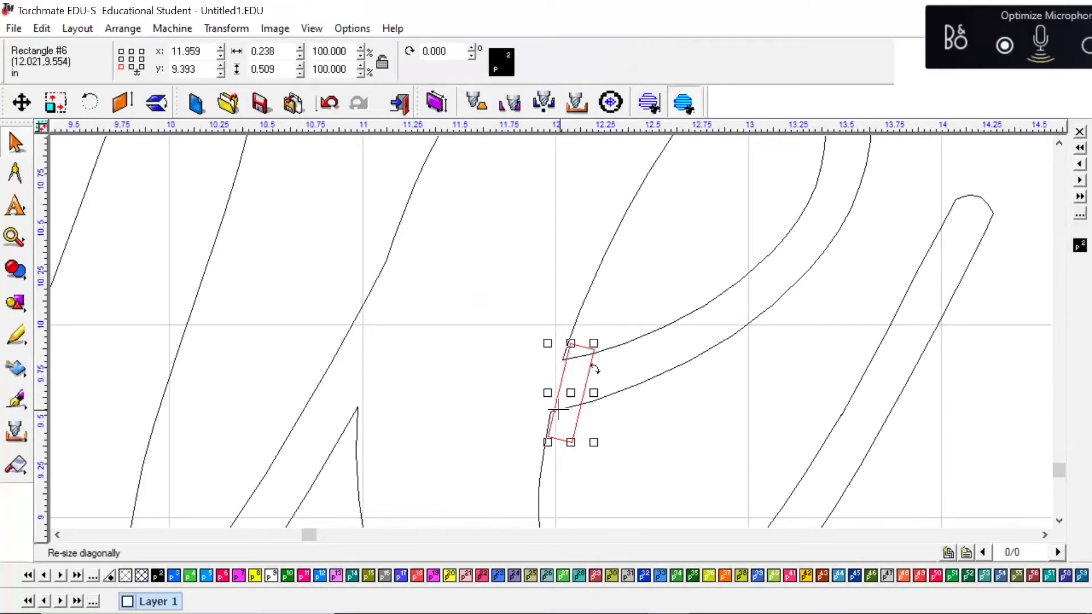
XOR-weld the tilted bridge with the 'he' letter outline into a single polyarc
{"action": "left_click", "coordinate": [665, 368], "text": "shift"}
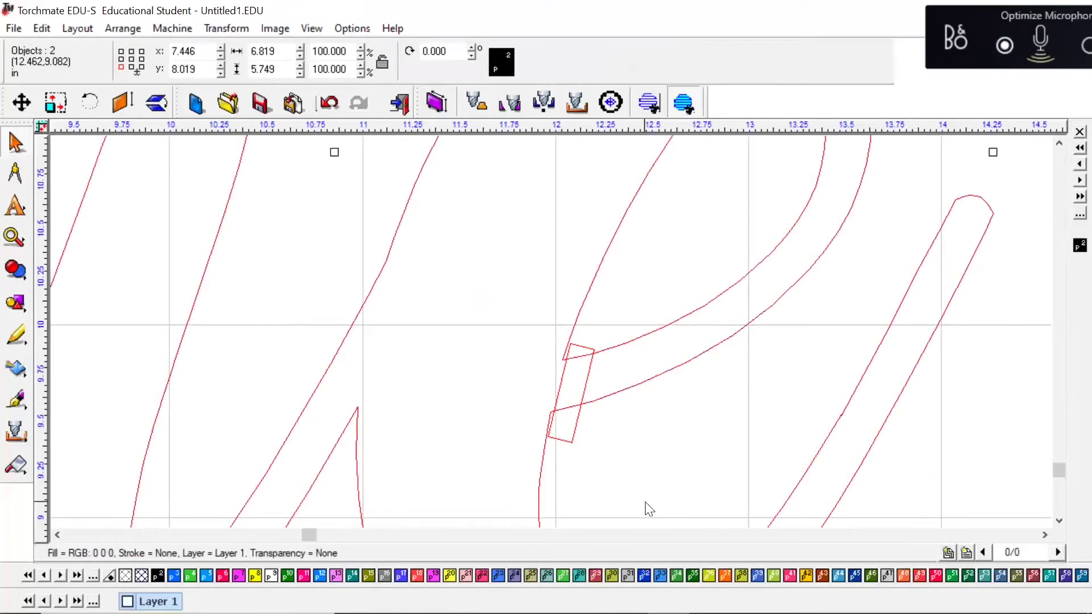
{"action": "left_click", "coordinate": [14, 275]}
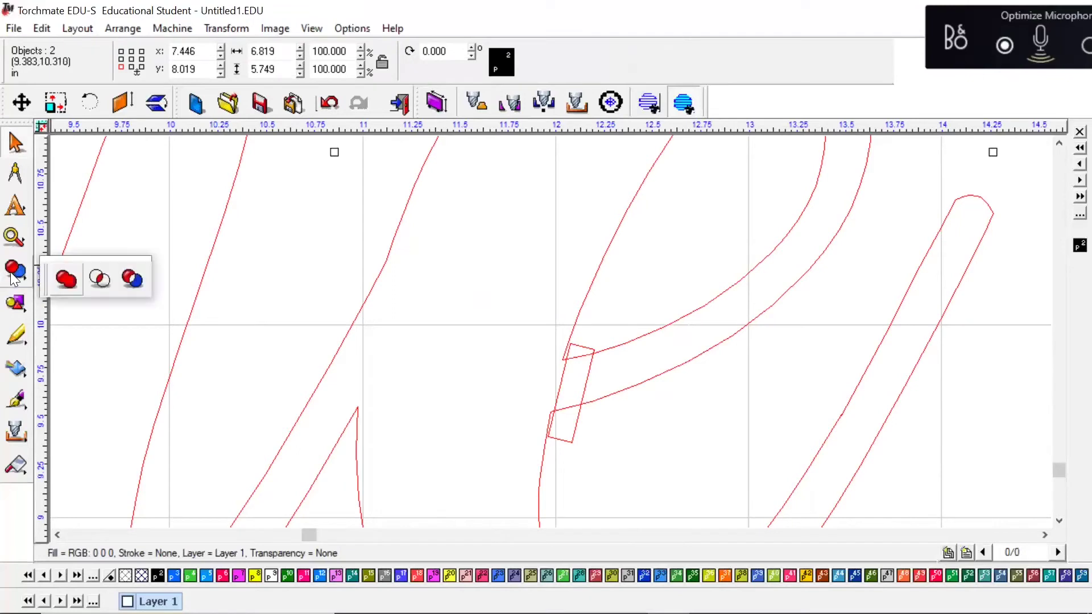
{"action": "left_click", "coordinate": [131, 280]}
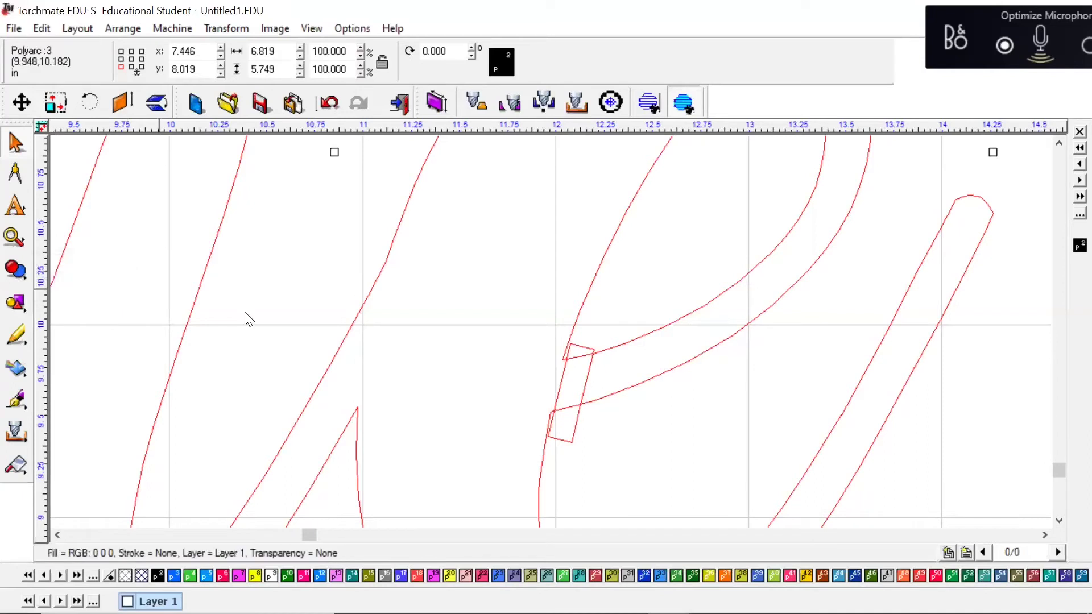
{"action": "left_click", "coordinate": [695, 452]}
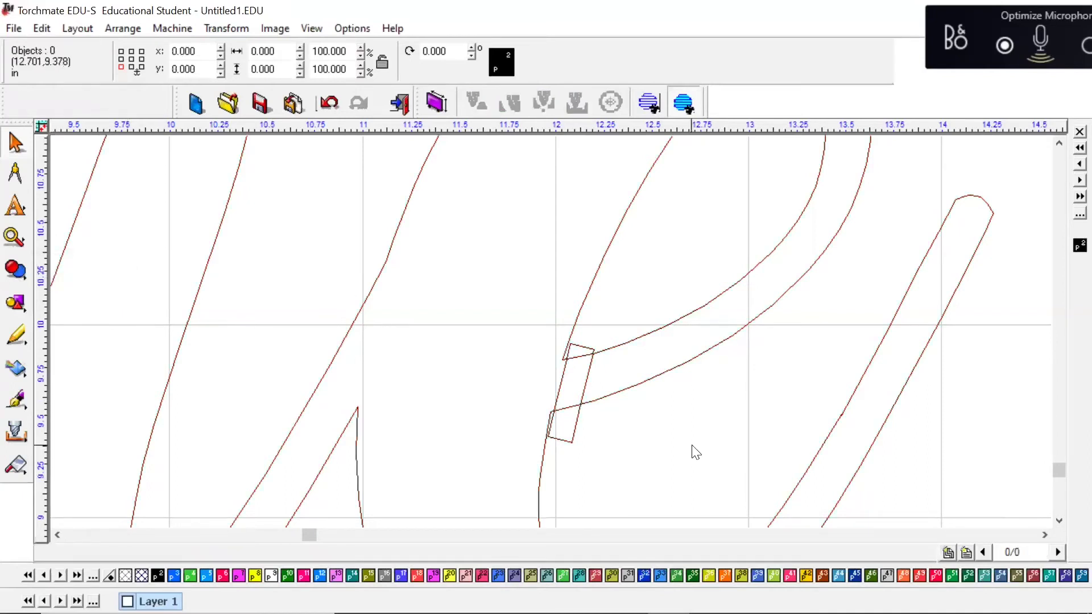
Delete the leftover fragments Polyarc #4 and Polyarc #3 at the e's upper and lower joins
{"action": "left_click", "coordinate": [585, 354]}
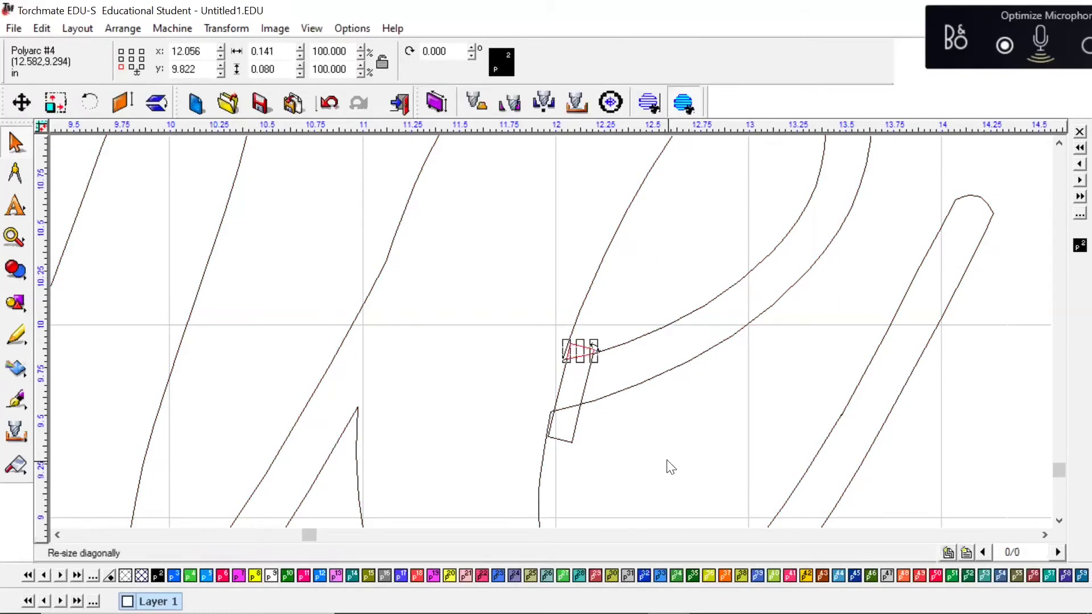
{"action": "left_click", "coordinate": [566, 434]}
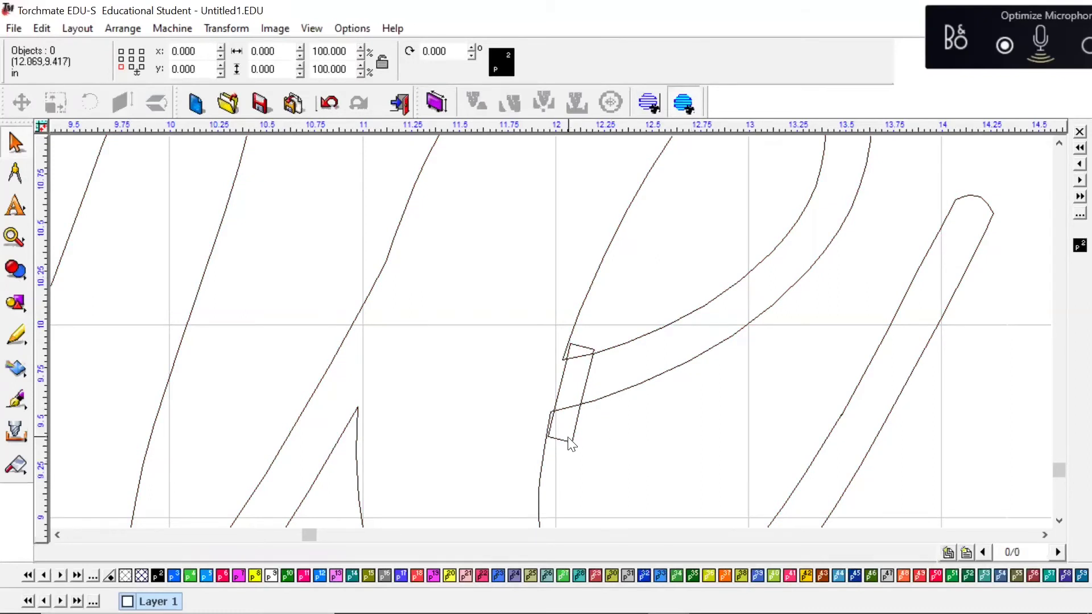
{"action": "left_click", "coordinate": [567, 442]}
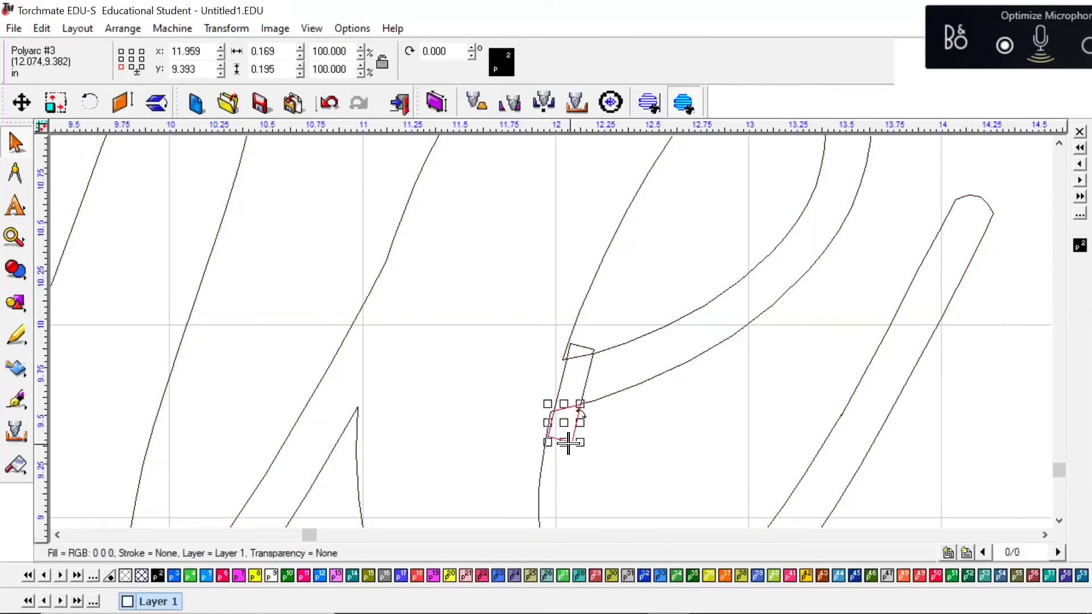
{"action": "left_click", "coordinate": [623, 472]}
{"action": "left_click", "coordinate": [584, 353]}
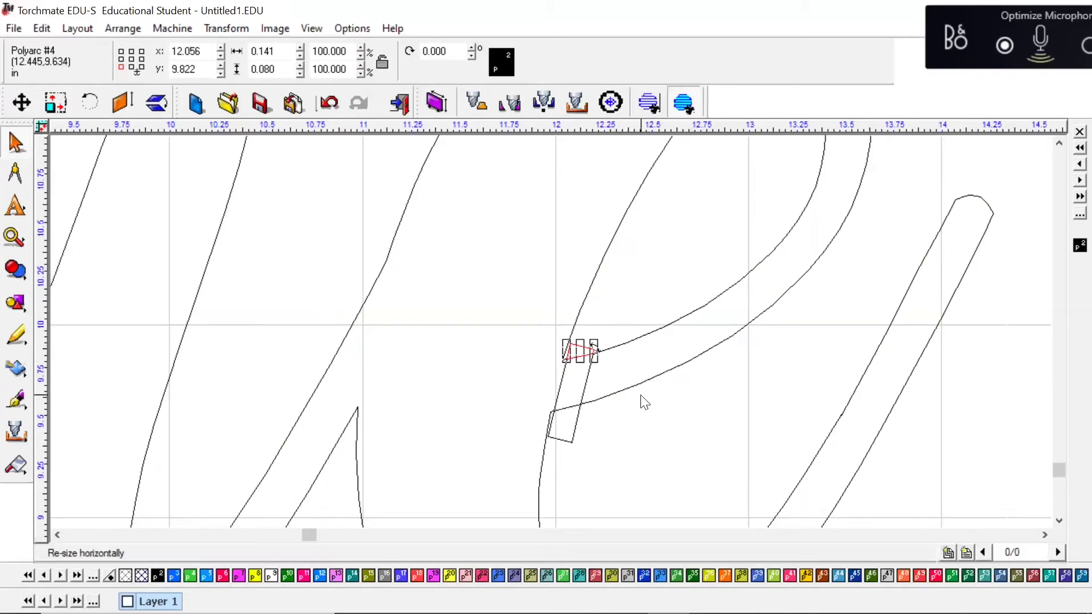
{"action": "key", "text": "Delete"}
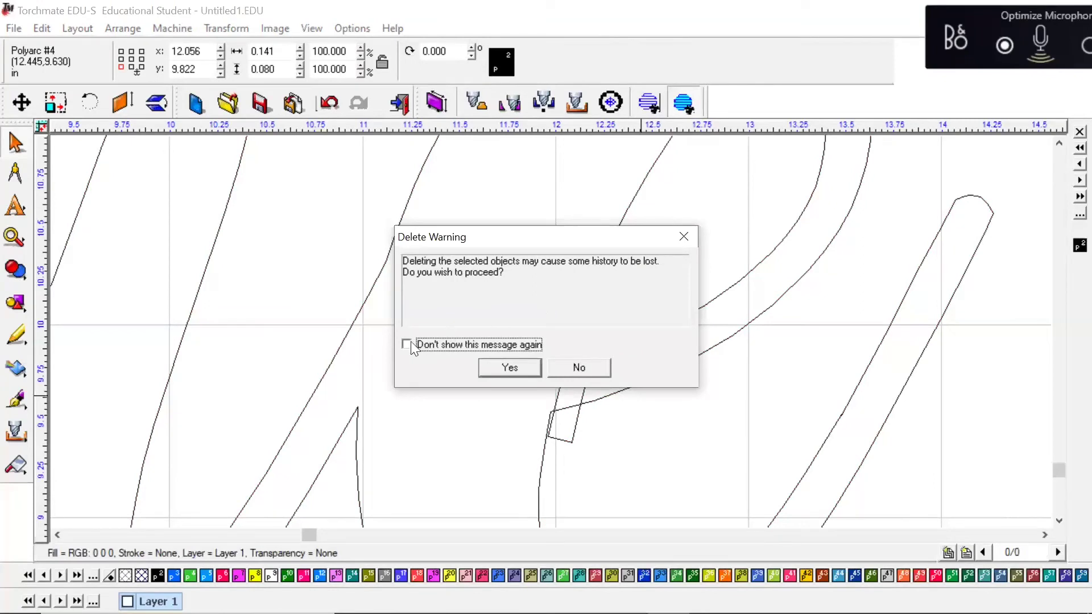
{"action": "left_click", "coordinate": [510, 369]}
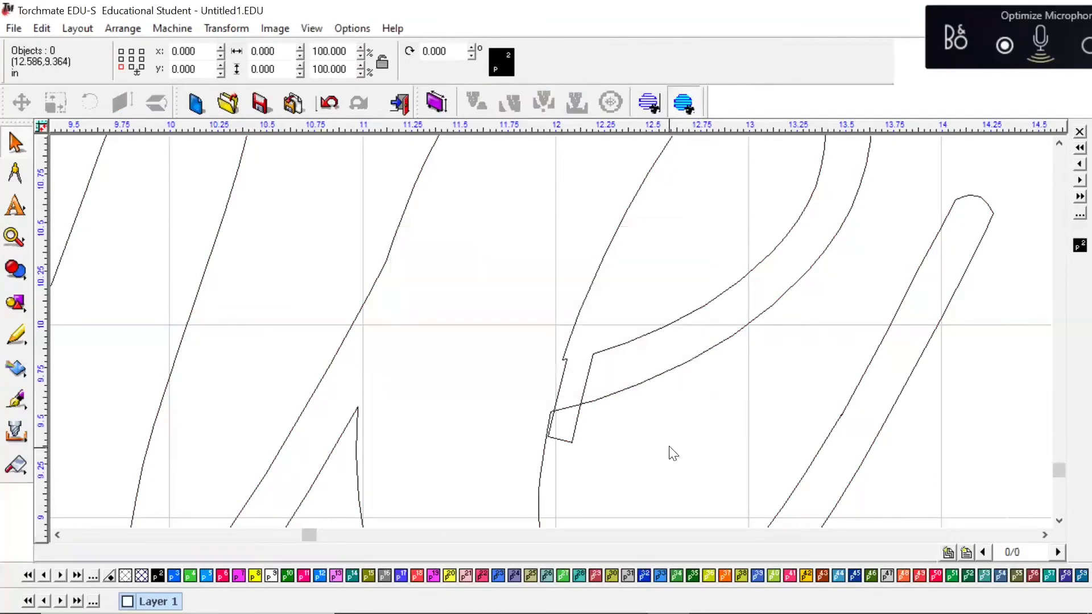
{"action": "left_click", "coordinate": [577, 432]}
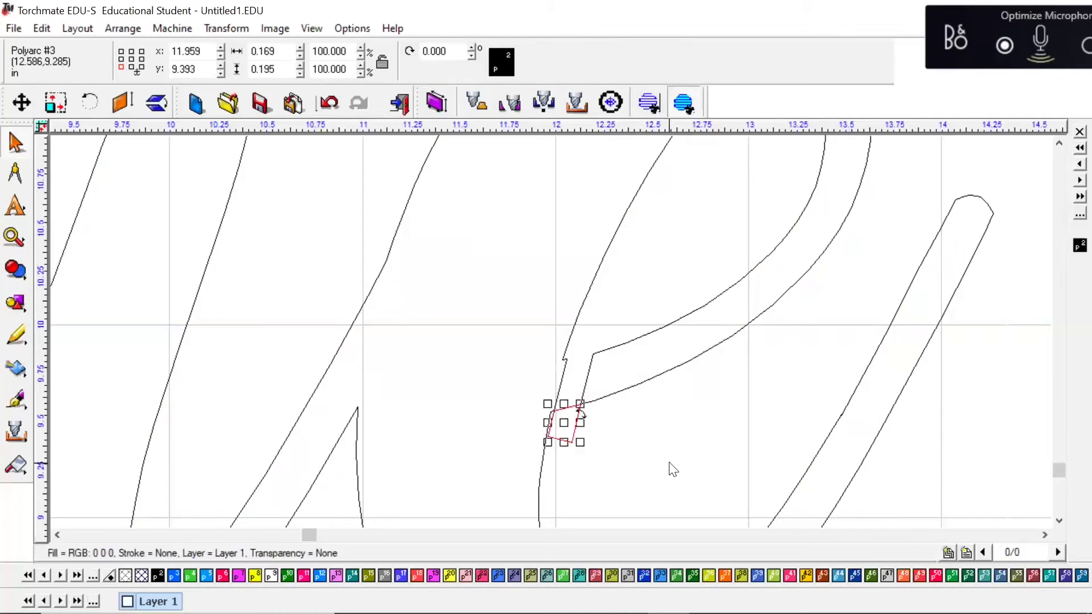
{"action": "key", "text": "Delete"}
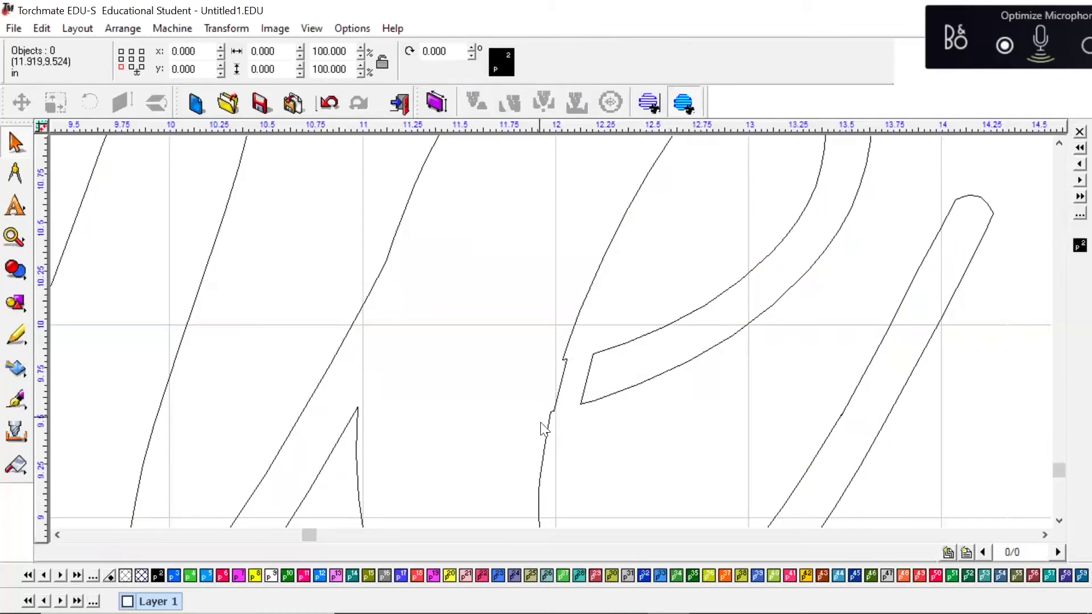
In node editing, delete the kink node on the e's outline edge
{"action": "scroll", "coordinate": [568, 341], "scroll_direction": "up", "scroll_amount": 2}
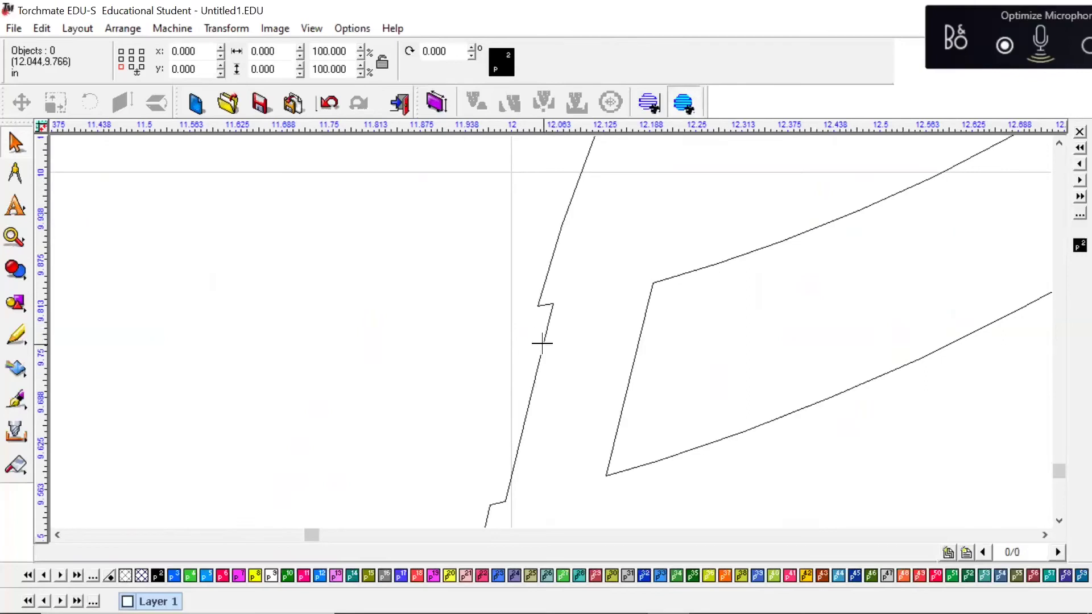
{"action": "double_click", "coordinate": [542, 344]}
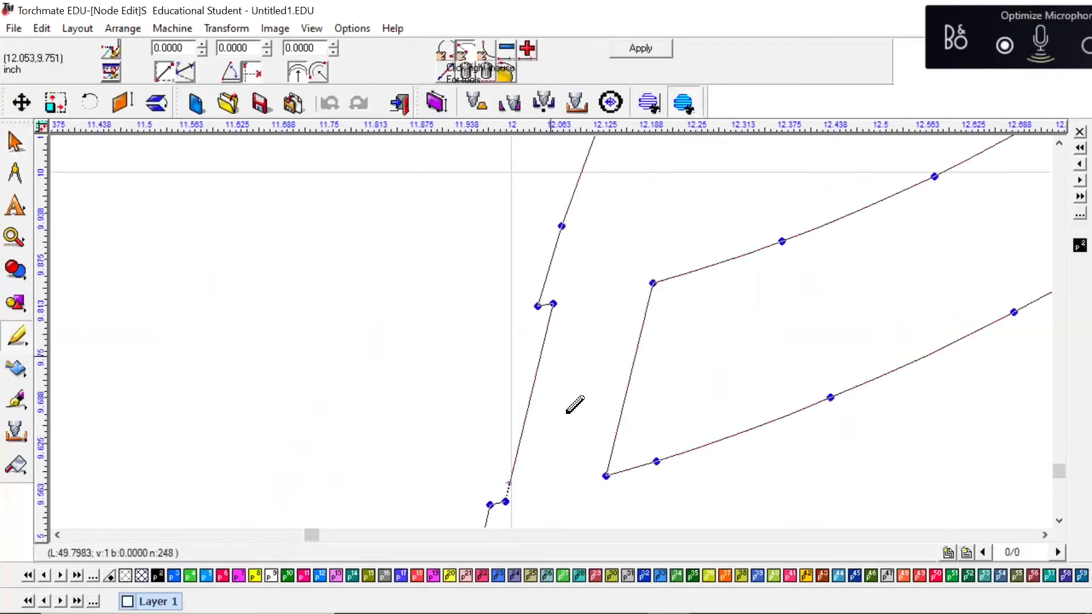
{"action": "left_click", "coordinate": [552, 302]}
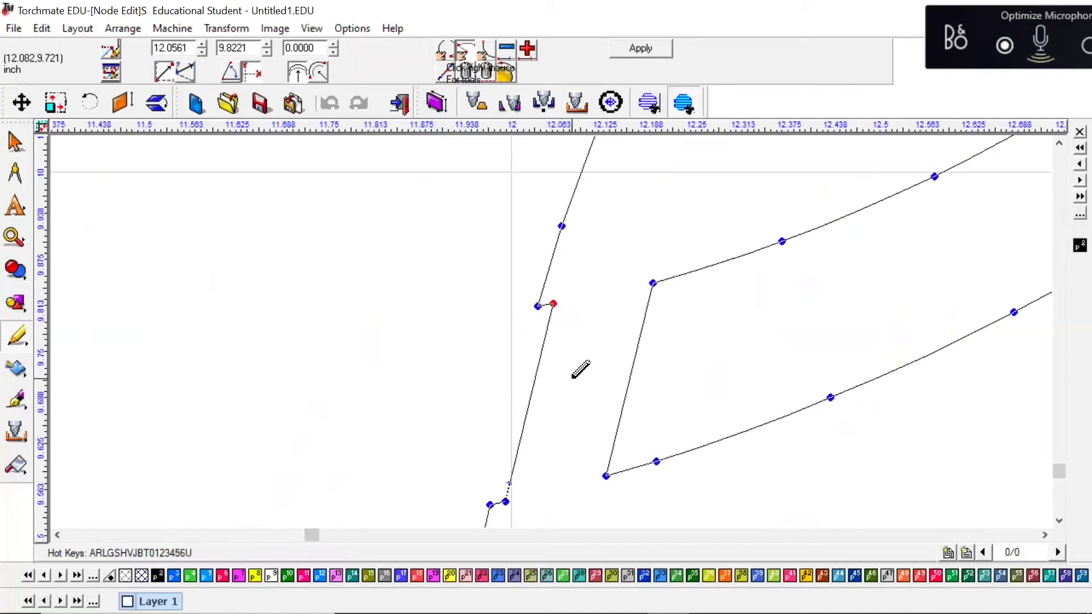
{"action": "key", "text": "Delete"}
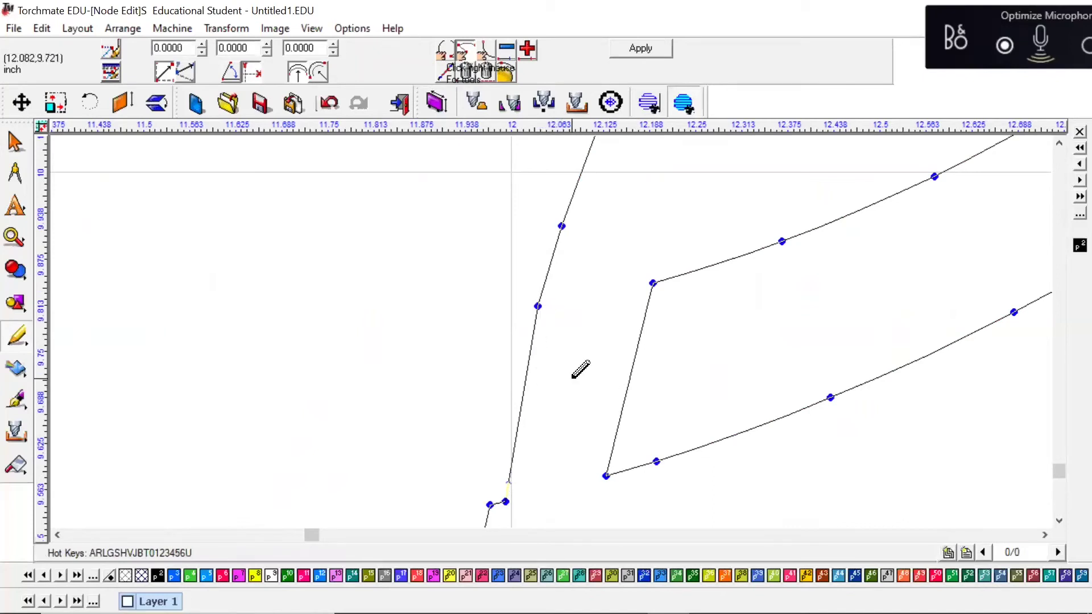
Delete the remaining kink point and reshape the edge segment into a smooth curve
{"action": "right_click", "coordinate": [504, 502]}
{"action": "left_click", "coordinate": [500, 503]}
{"action": "scroll", "coordinate": [546, 335], "scroll_direction": "up", "scroll_amount": 4}
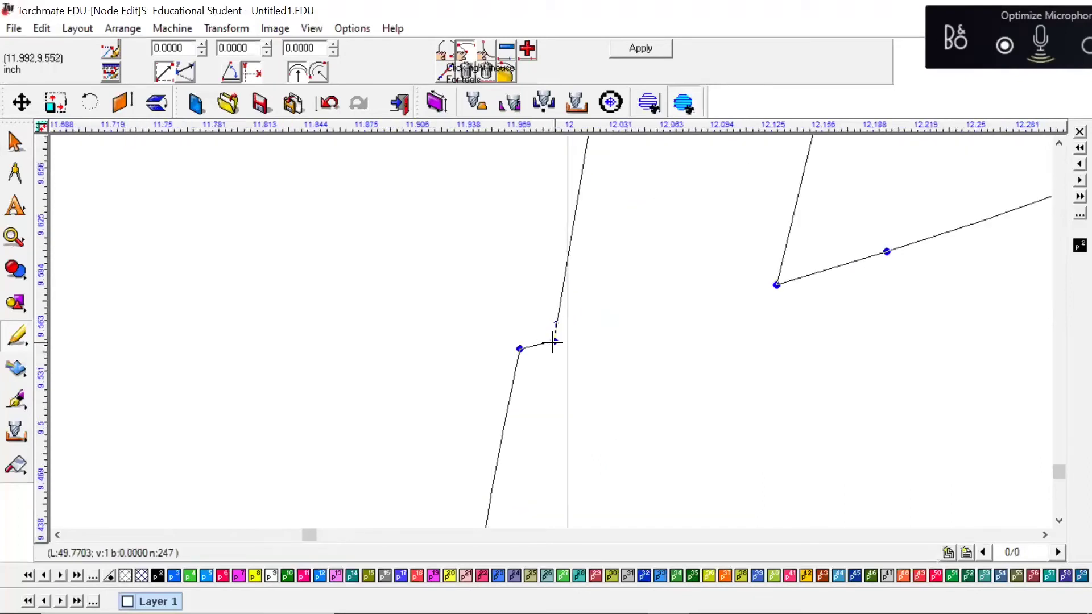
{"action": "right_click", "coordinate": [553, 342]}
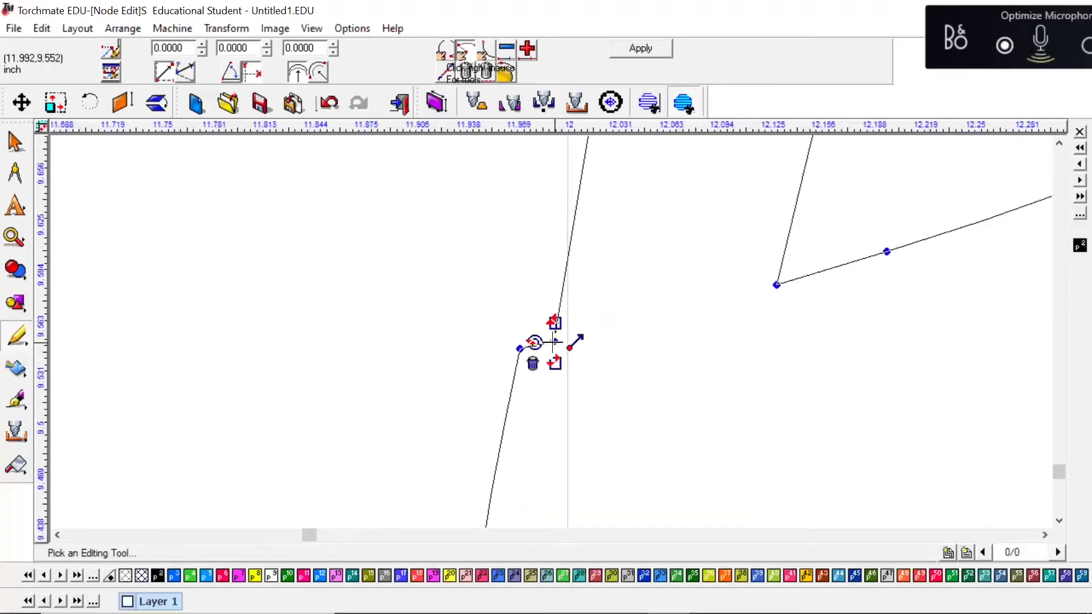
{"action": "left_click", "coordinate": [529, 365]}
{"action": "scroll", "coordinate": [553, 332], "scroll_direction": "down", "scroll_amount": 2}
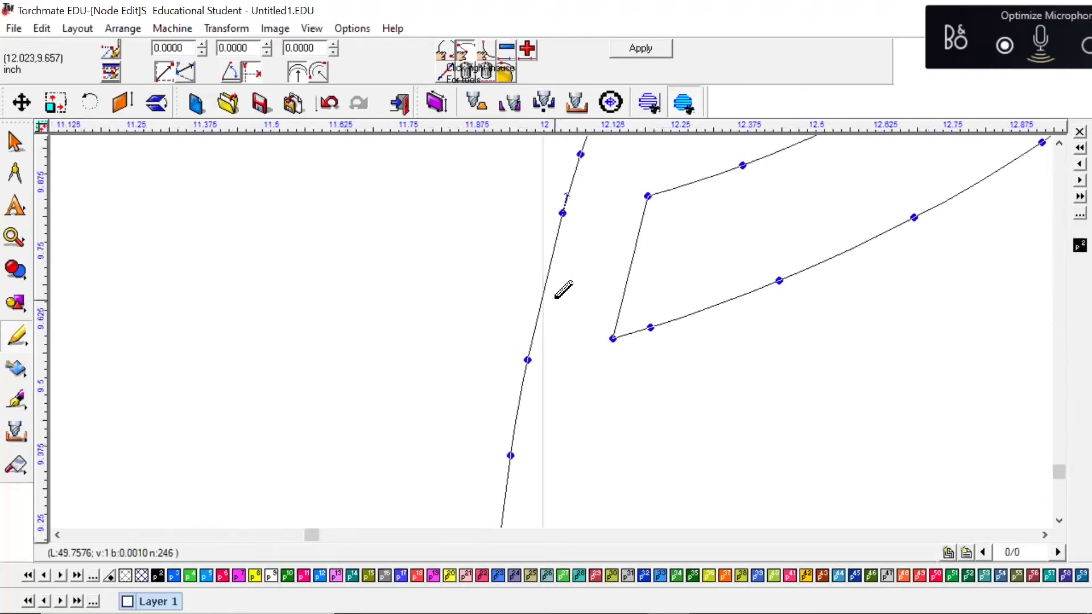
{"action": "mouse_move", "coordinate": [547, 288]}
{"action": "left_mouse_down"}
{"action": "mouse_move", "coordinate": [458, 264]}
{"action": "mouse_move", "coordinate": [663, 300]}
{"action": "mouse_move", "coordinate": [546, 290]}
{"action": "left_mouse_up"}
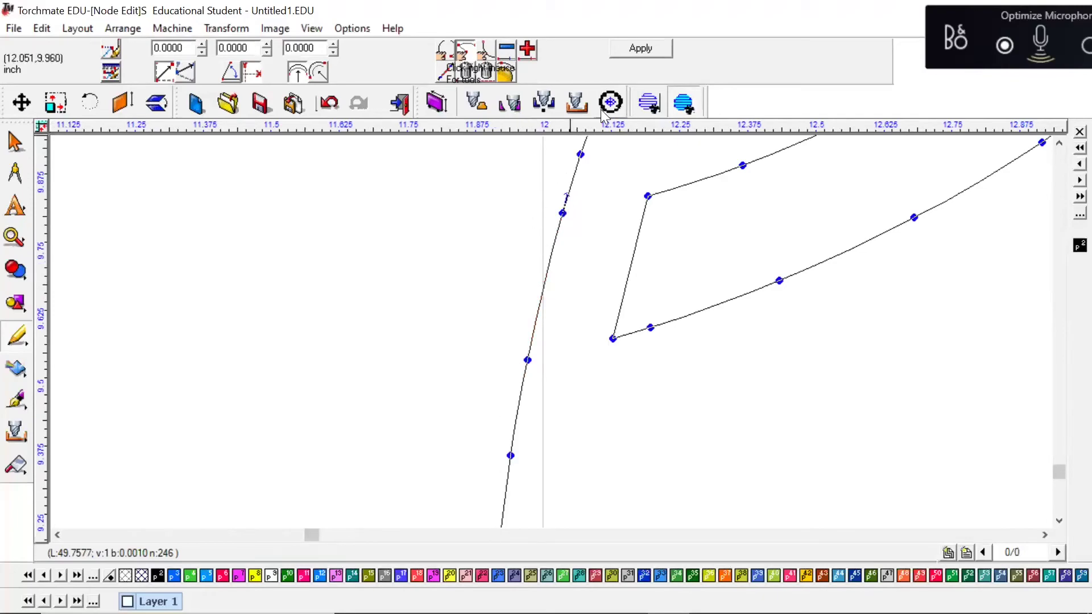
{"action": "scroll", "coordinate": [550, 327], "scroll_direction": "down", "scroll_amount": 3}
{"action": "scroll", "coordinate": [547, 387], "scroll_direction": "up", "scroll_amount": 2}
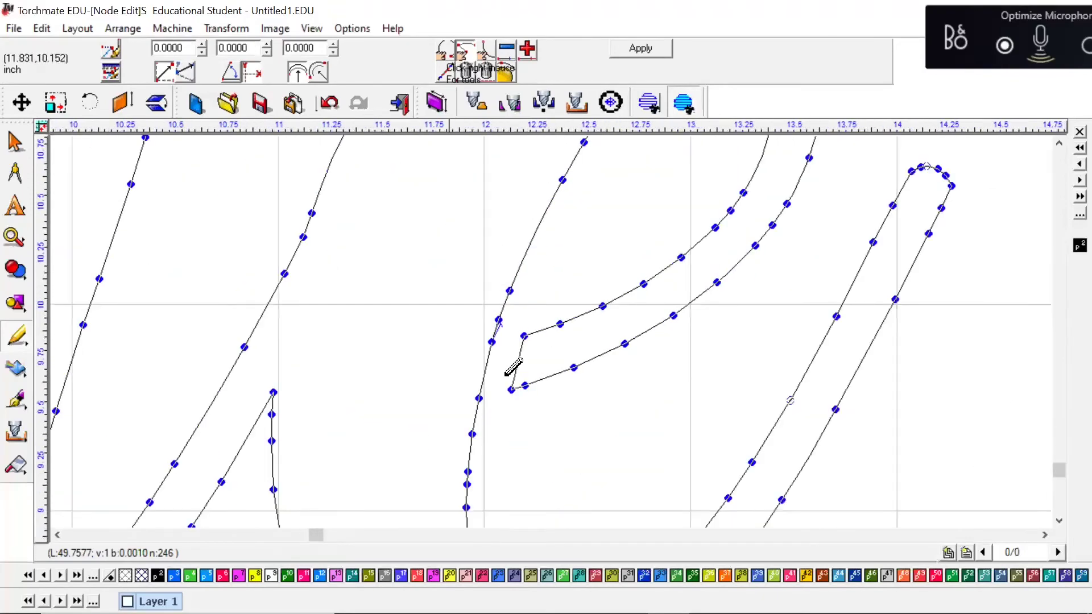
Apply the node edits, then Connect Path on all five objects of the oval design
{"action": "left_click", "coordinate": [640, 48]}
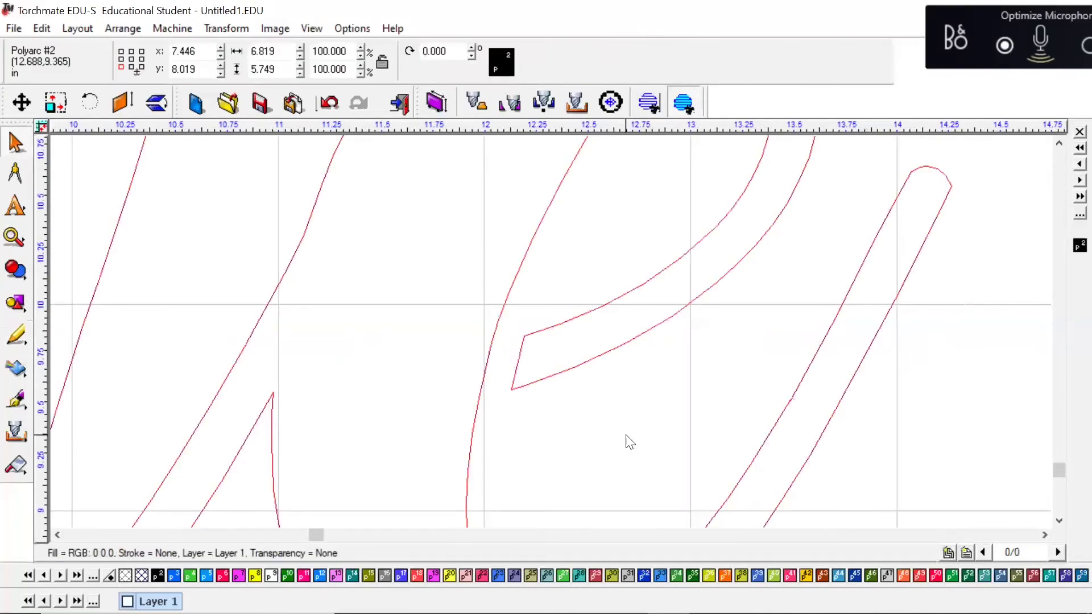
{"action": "left_click", "coordinate": [626, 434]}
{"action": "scroll", "coordinate": [599, 235], "scroll_direction": "down", "scroll_amount": 2}
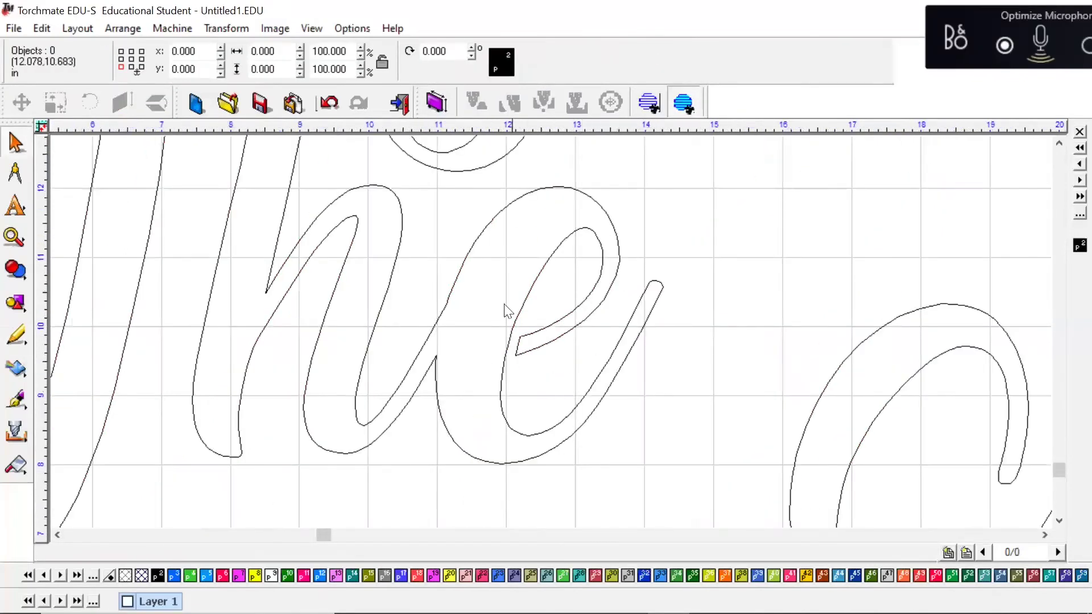
{"action": "scroll", "coordinate": [552, 338], "scroll_direction": "down", "scroll_amount": 1}
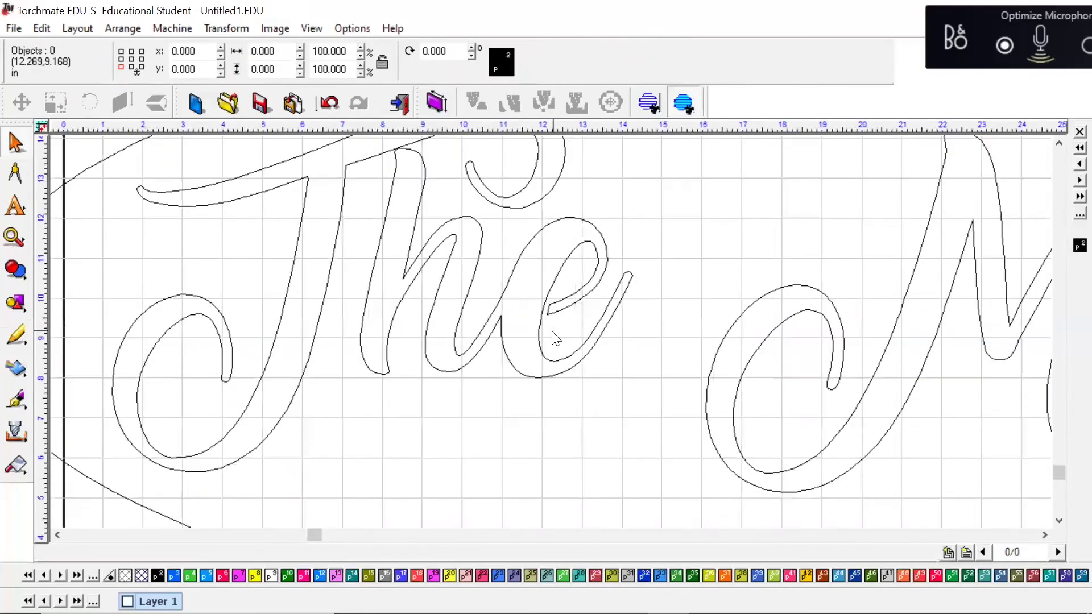
{"action": "scroll", "coordinate": [551, 338], "scroll_direction": "down", "scroll_amount": 2}
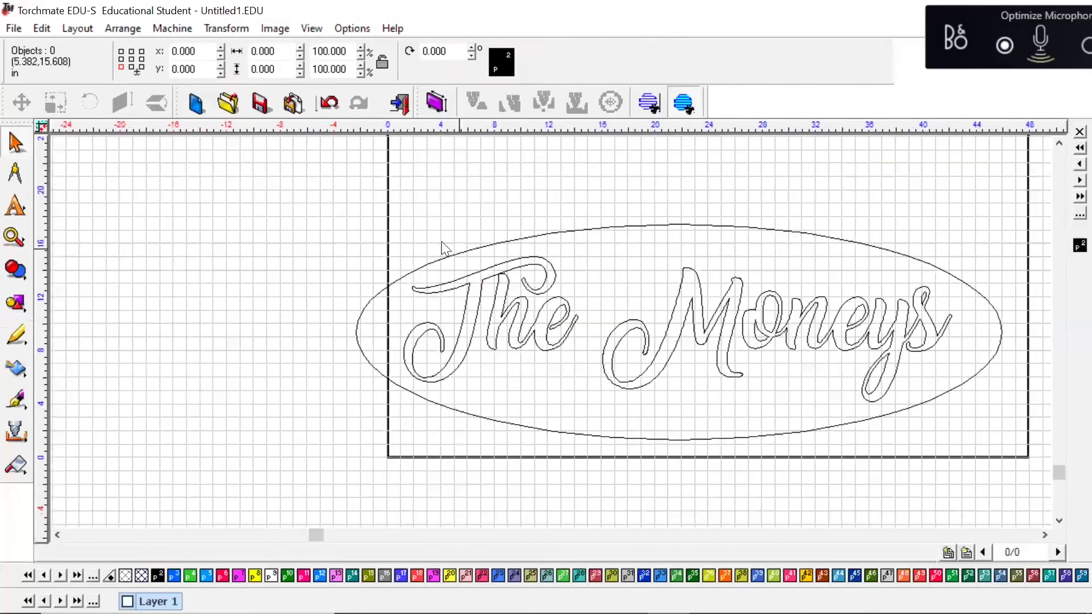
{"action": "left_click_drag", "start_coordinate": [264, 154], "coordinate": [1019, 496]}
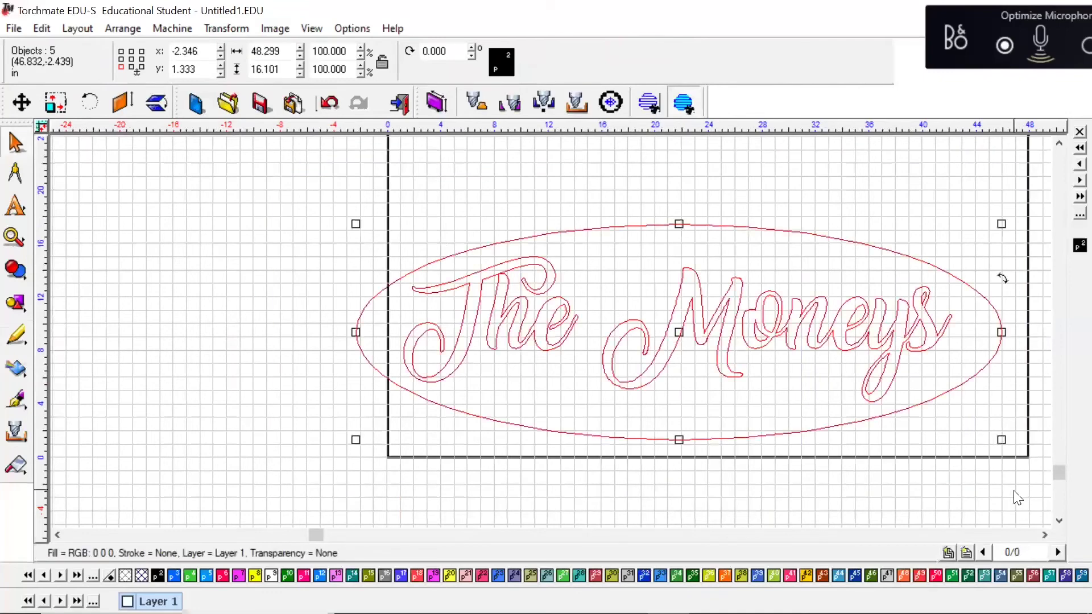
{"action": "left_click", "coordinate": [123, 33]}
{"action": "left_click", "coordinate": [181, 109]}
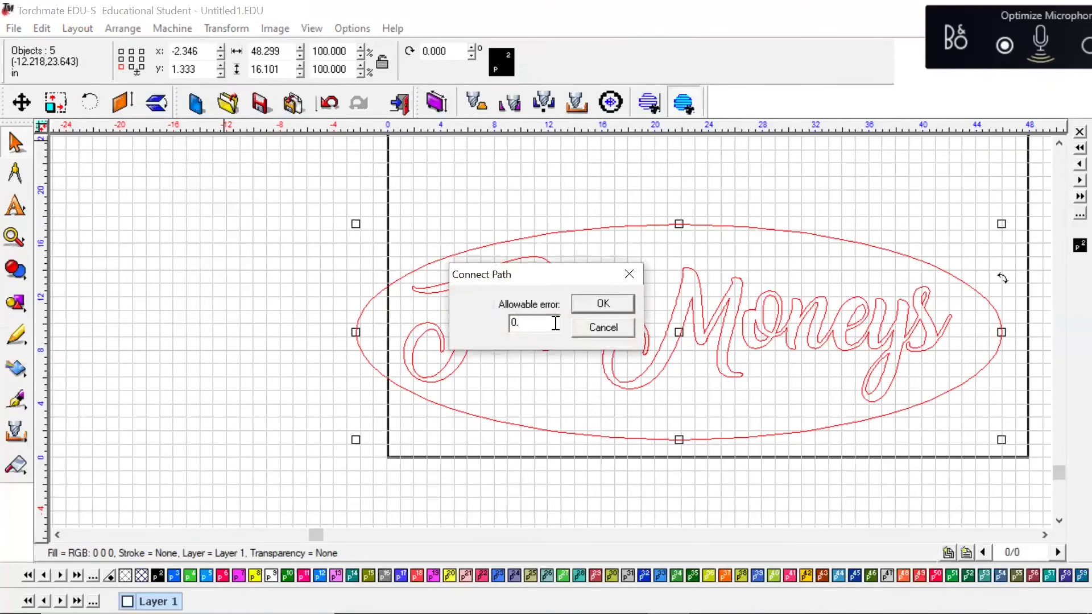
{"action": "left_click", "coordinate": [611, 303]}
{"action": "left_click", "coordinate": [739, 402]}
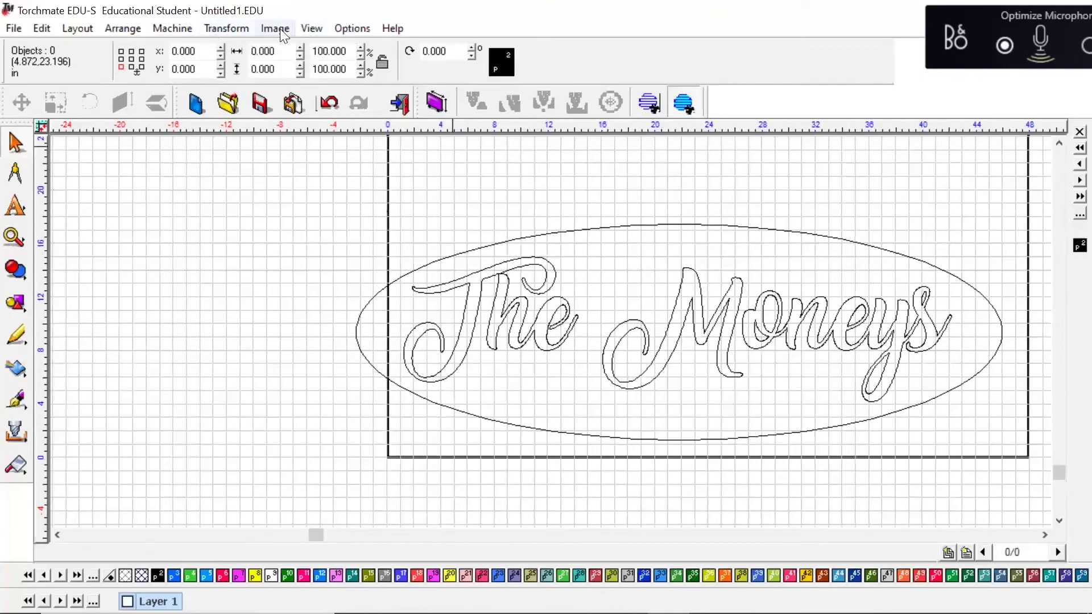
{"action": "left_click", "coordinate": [314, 31]}
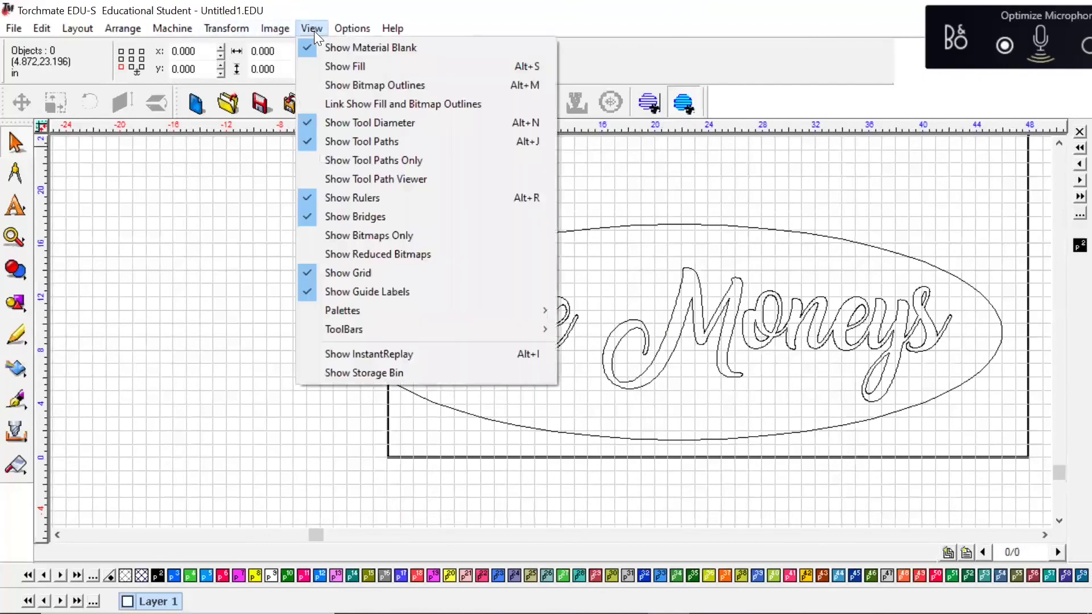
{"action": "left_click", "coordinate": [354, 68]}
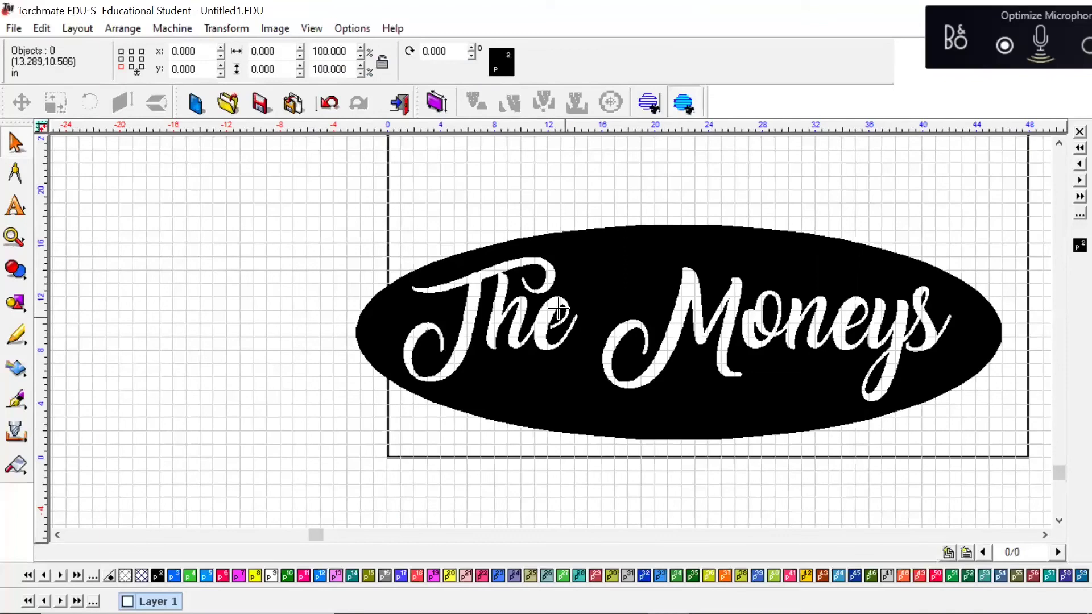
{"action": "key", "text": "shift+F9"}
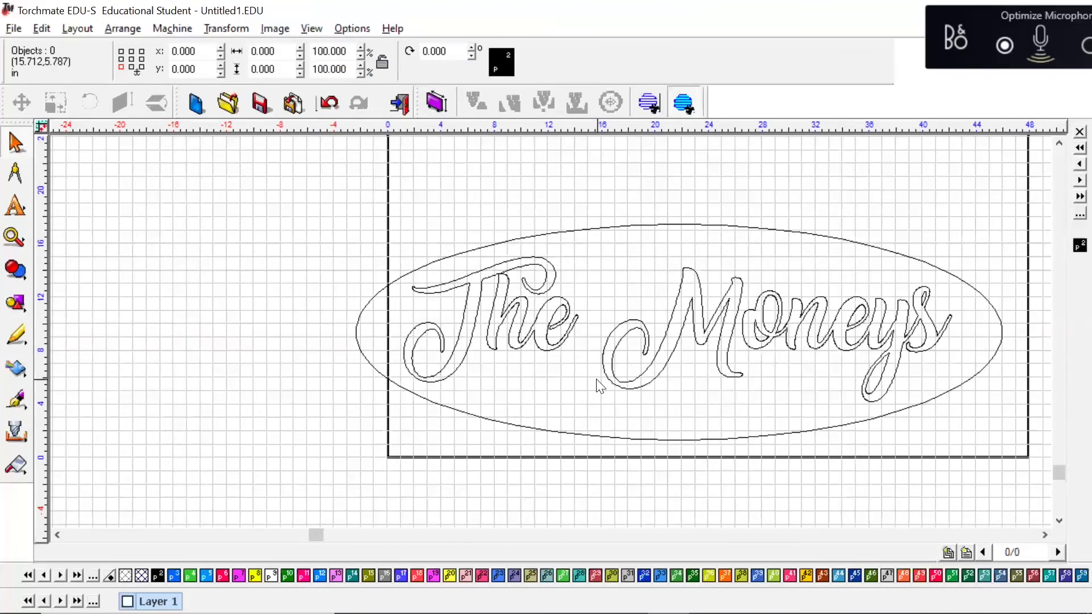
{"action": "key", "text": "shift+F9"}
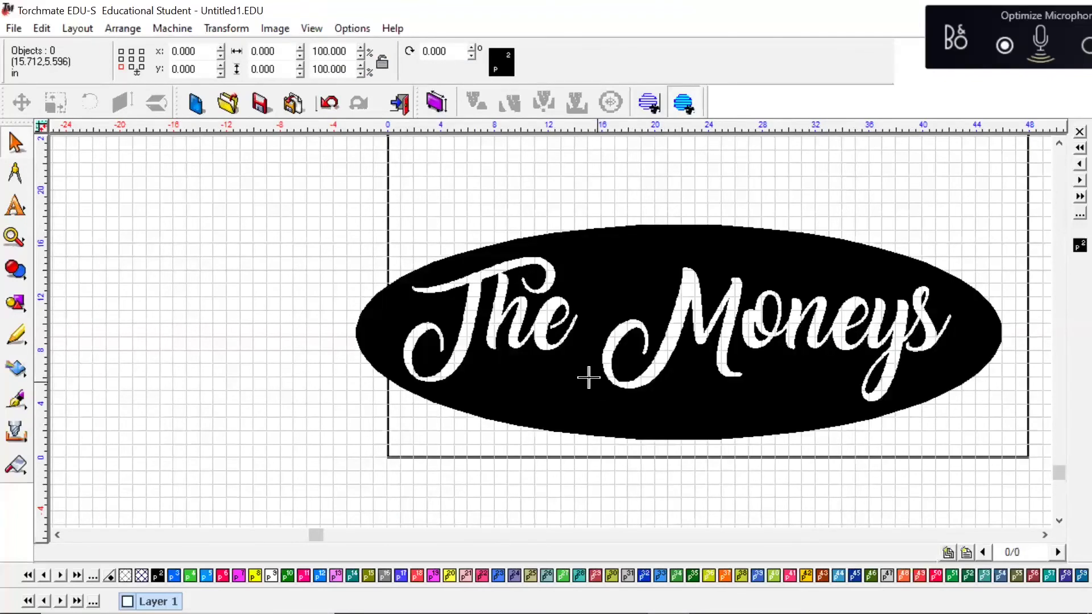
{"action": "scroll", "coordinate": [552, 330], "scroll_direction": "up", "scroll_amount": 3}
{"action": "scroll", "coordinate": [547, 323], "scroll_direction": "up", "scroll_amount": 1}
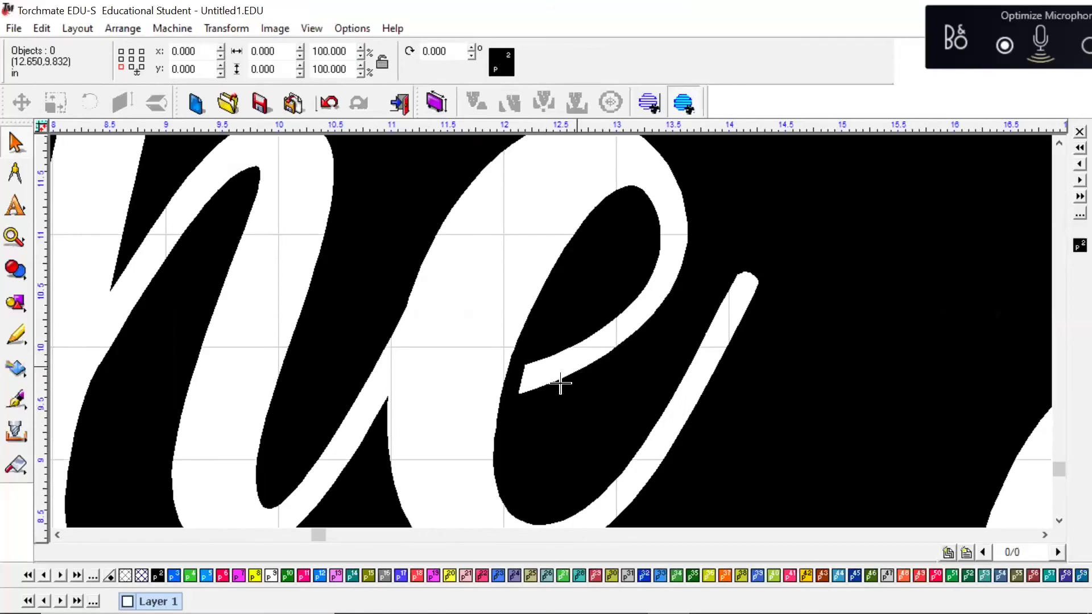
{"action": "scroll", "coordinate": [550, 331], "scroll_direction": "down", "scroll_amount": 3}
{"action": "scroll", "coordinate": [779, 330], "scroll_direction": "up", "scroll_amount": 2}
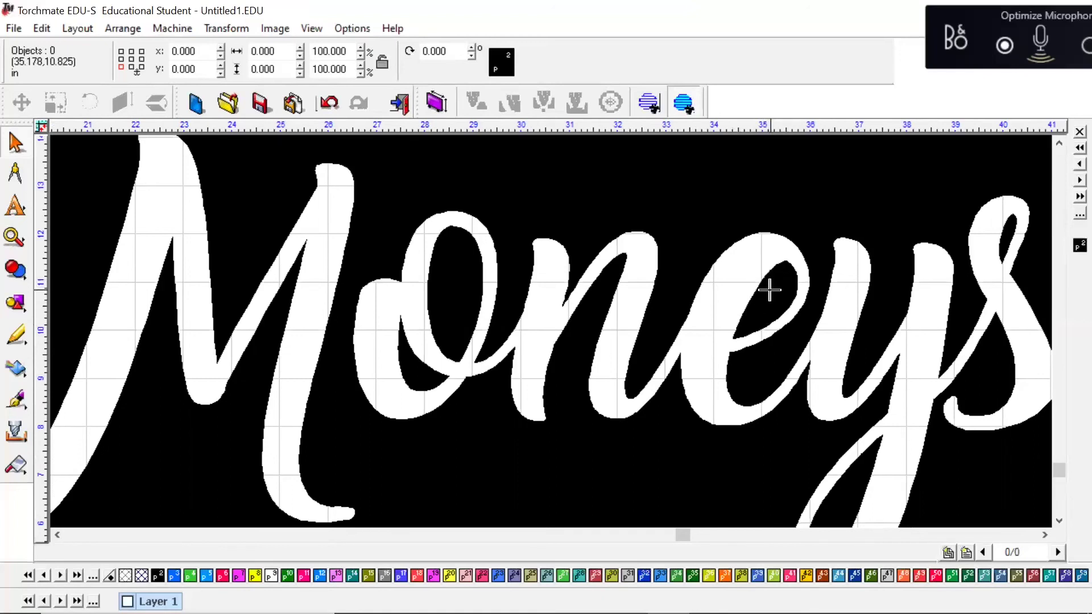
{"action": "scroll", "coordinate": [770, 286], "scroll_direction": "down", "scroll_amount": 3}
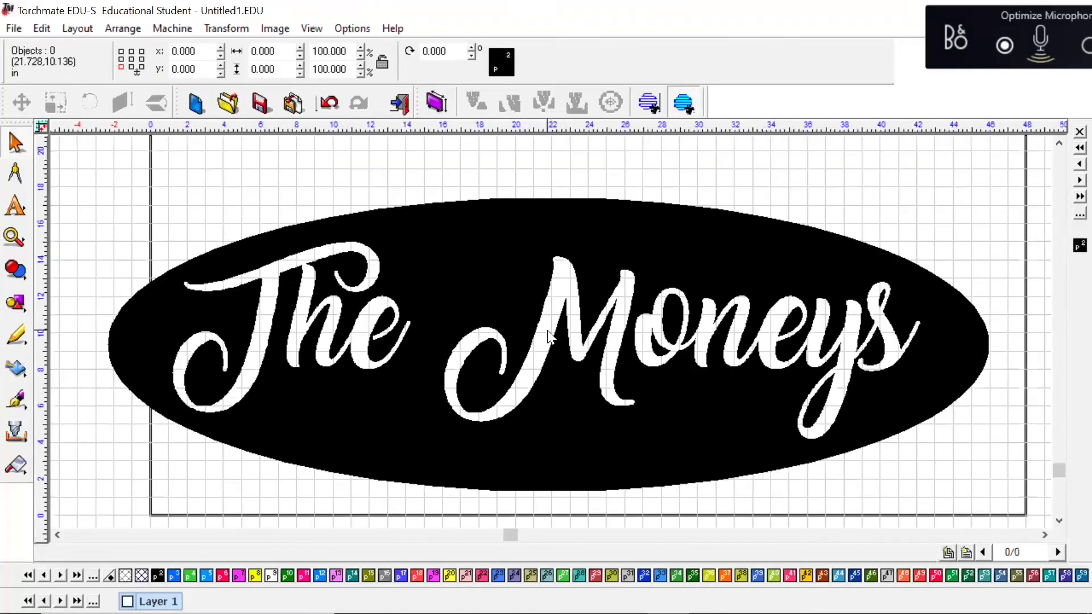